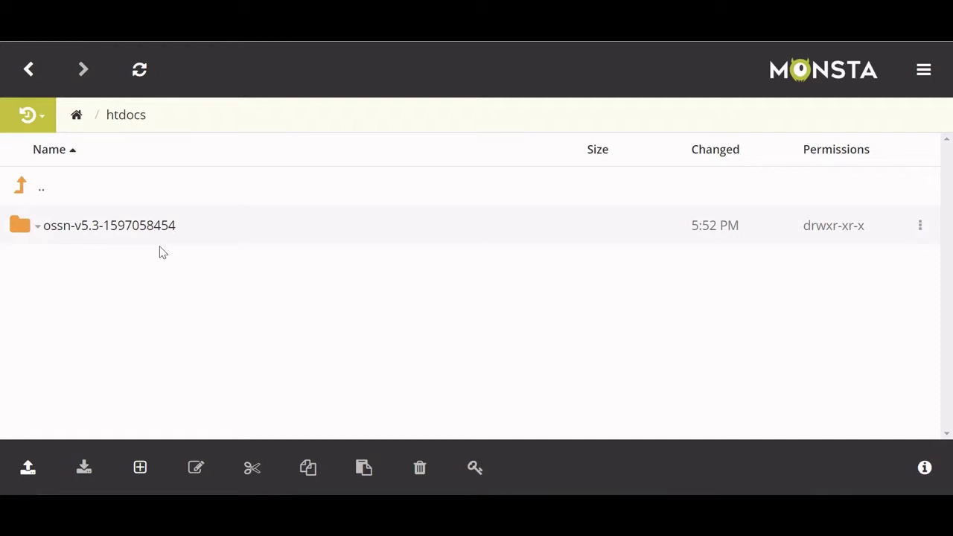
right_click(113, 231)
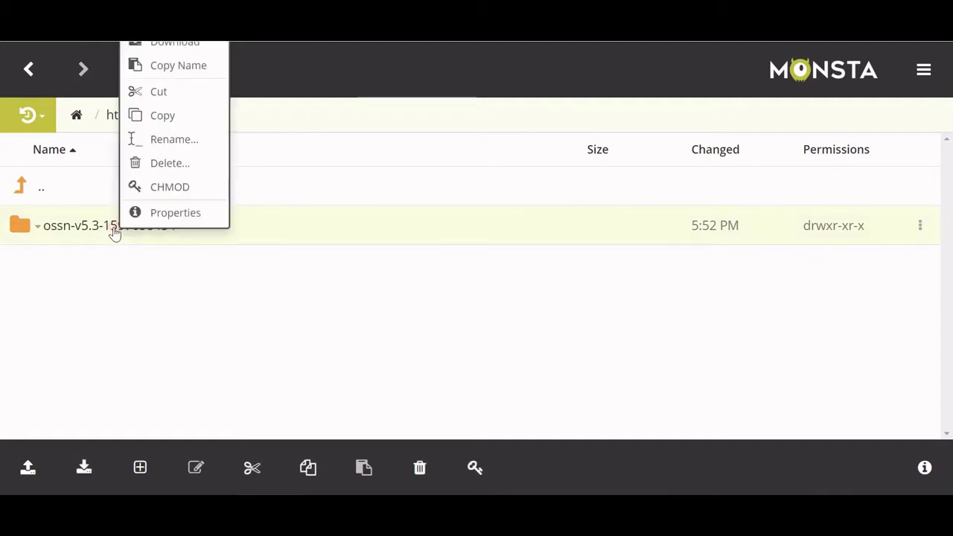
click(150, 277)
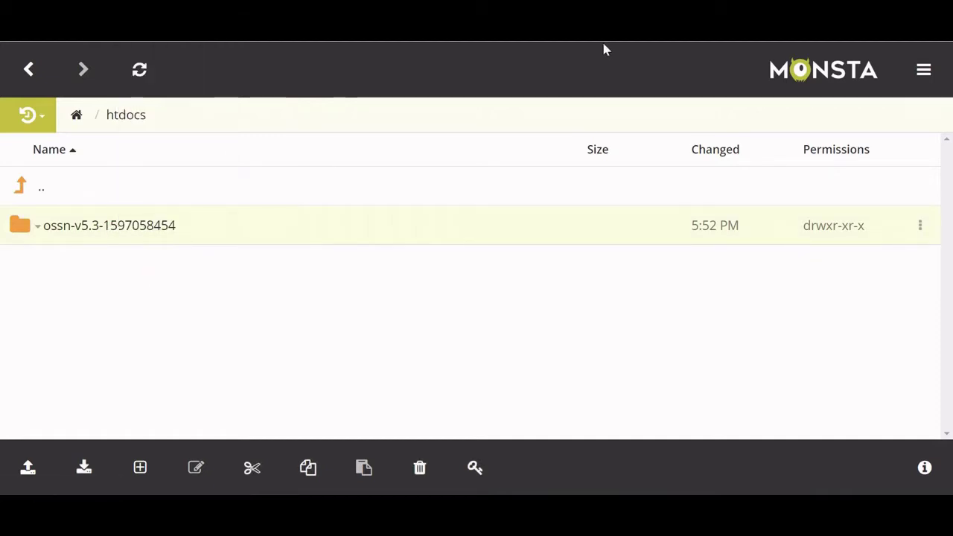
Go to opensource-socialnetwork.org in a new tab and choose Download OSSN > Installer.
key(ctrl+t)
text(open)
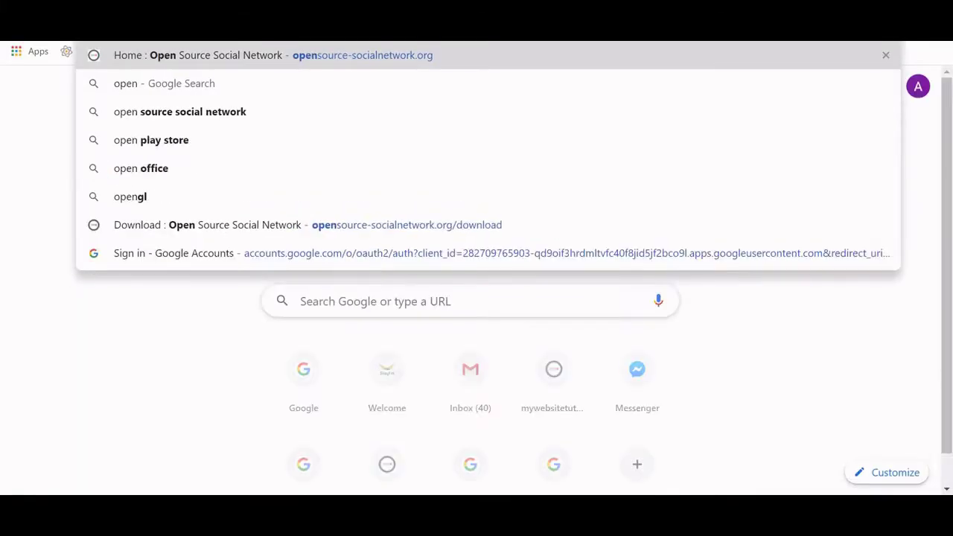
key(Return)
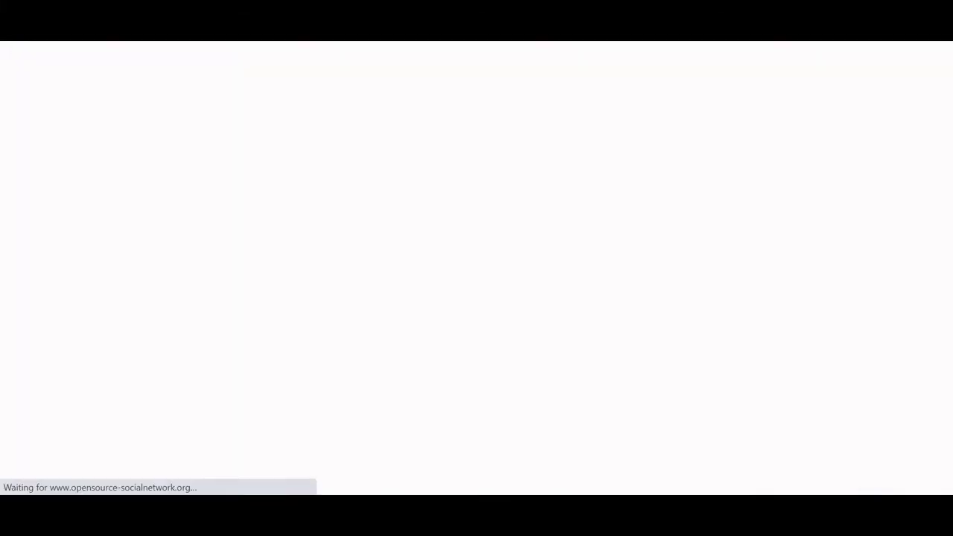
scroll(951, 117, down, 2)
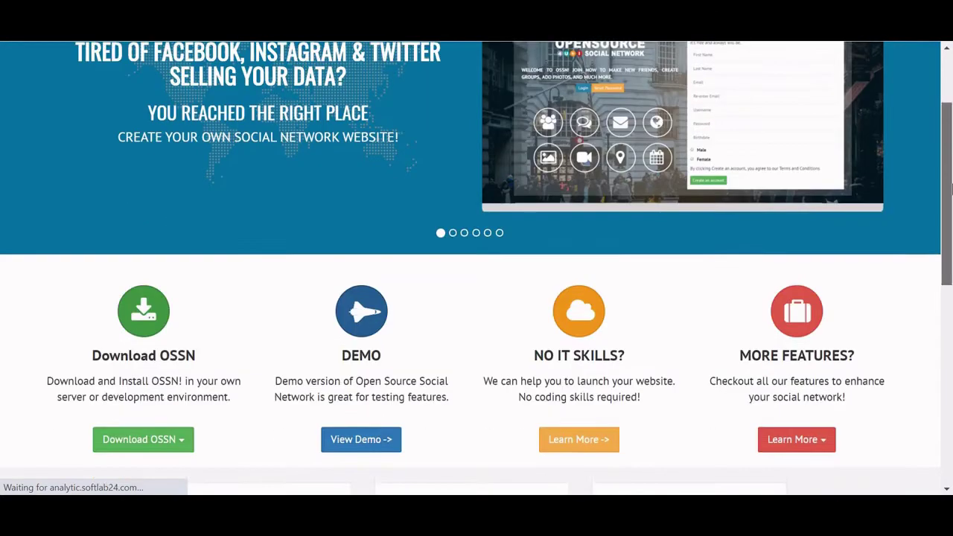
click(181, 432)
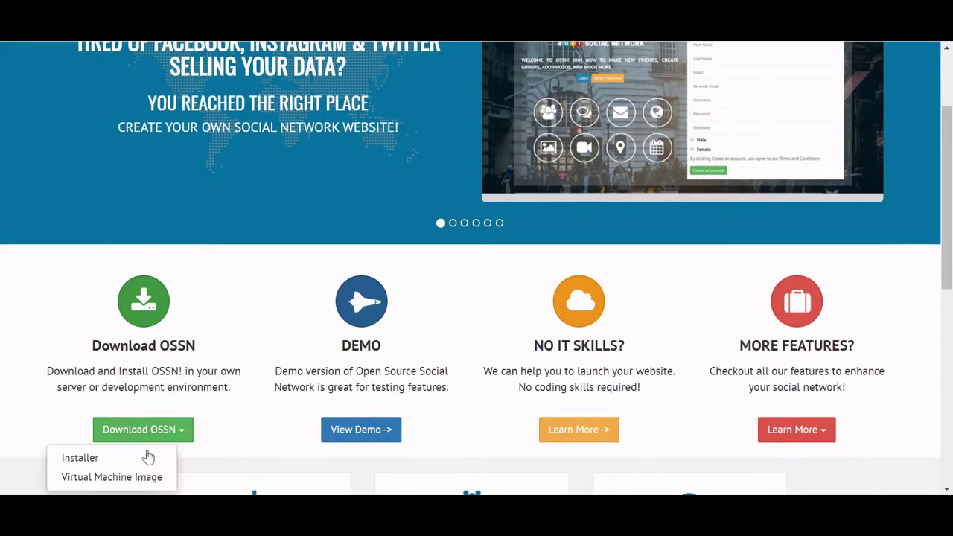
click(142, 456)
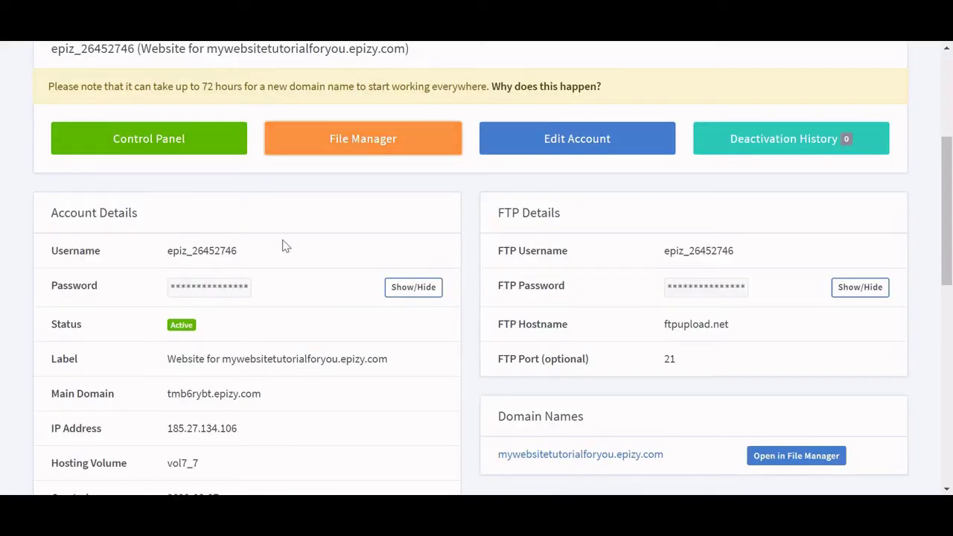
drag(947, 229, 948, 234)
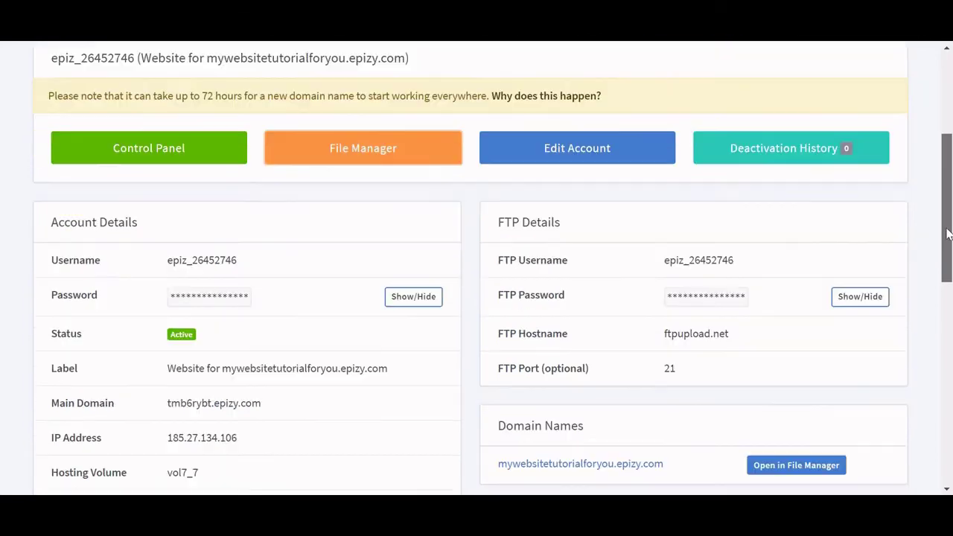
scroll(948, 234, down, 1)
scroll(947, 234, down, 3)
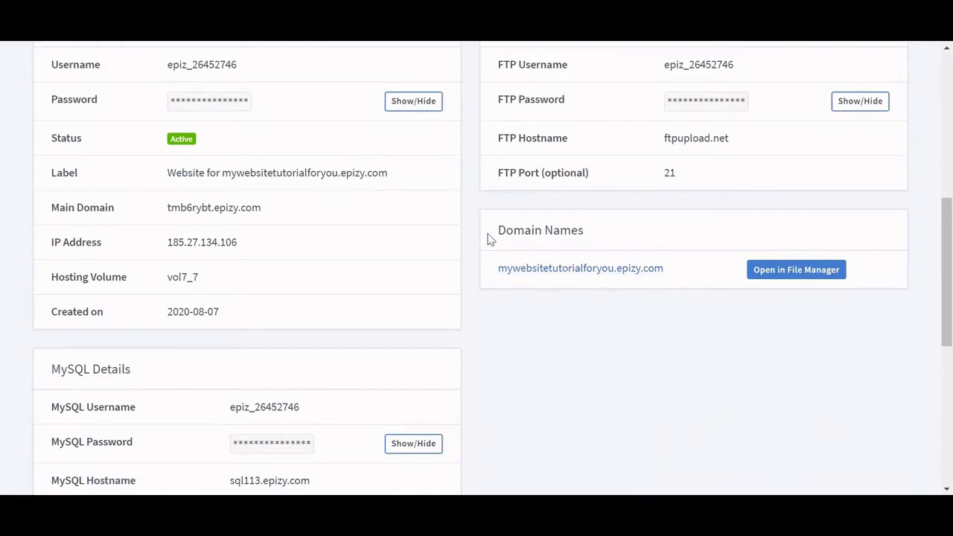
click(520, 270)
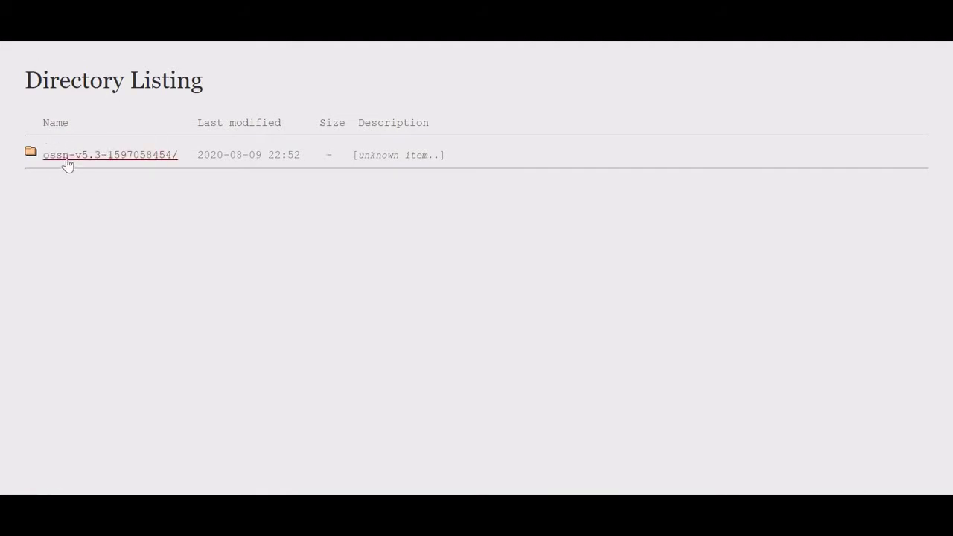
click(138, 162)
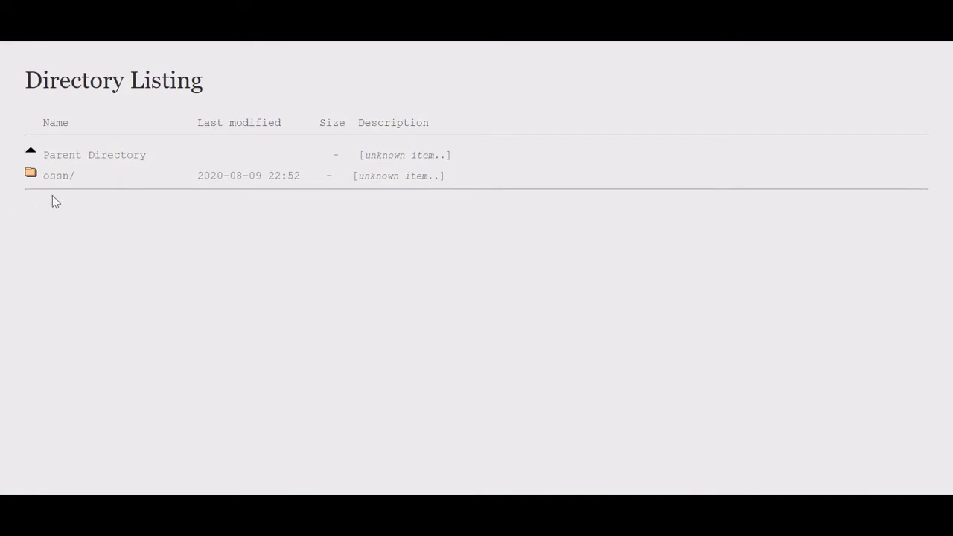
Launch the installer from the ossn/ folder and check every Installation Prerequisite is ticked.
click(59, 179)
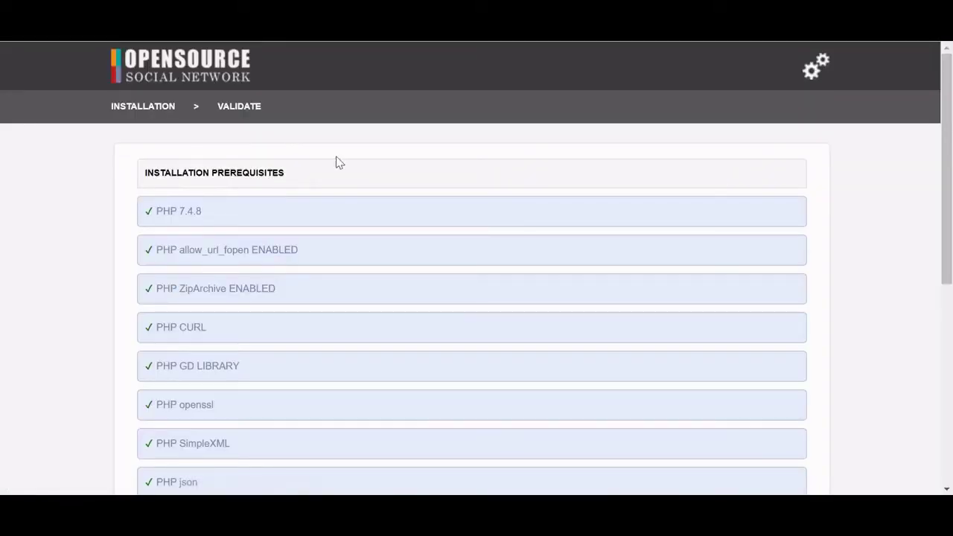
drag(947, 224, 950, 337)
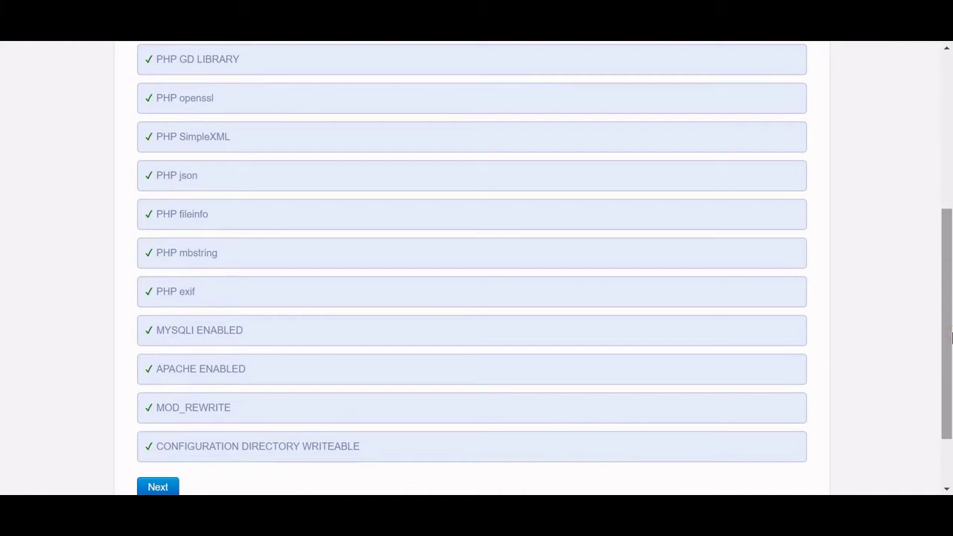
drag(952, 337, 945, 240)
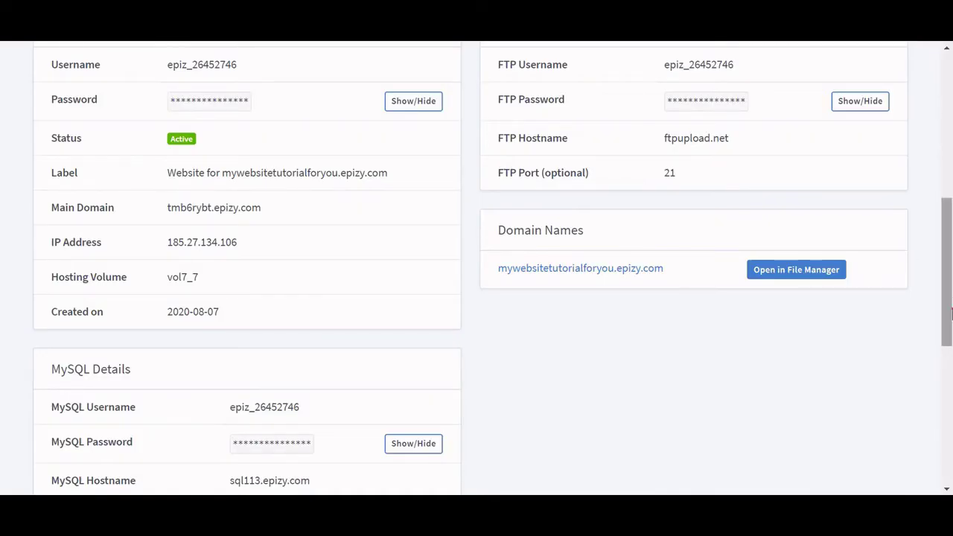
Open the account's Control Panel, scroll its sections and open Select PHP Version.
scroll(914, 262, up, 5)
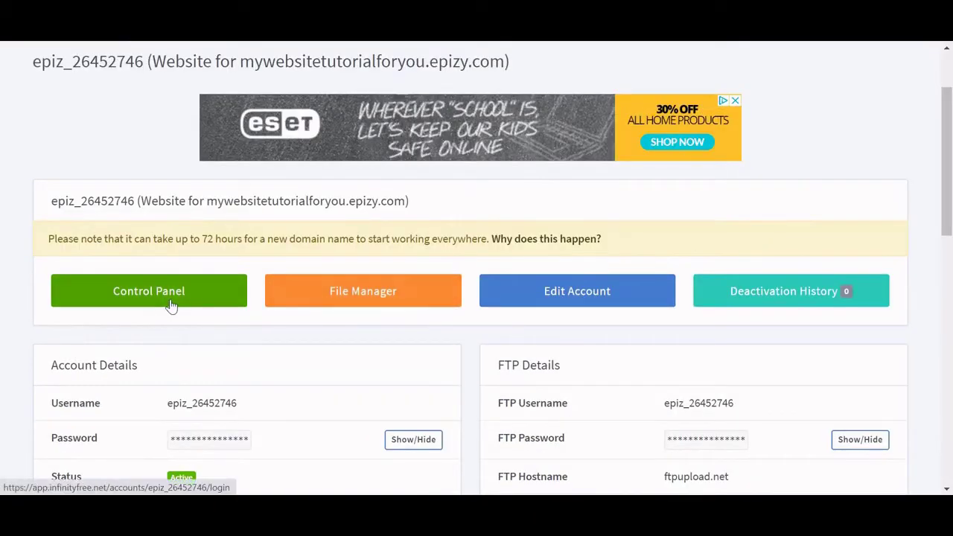
click(168, 302)
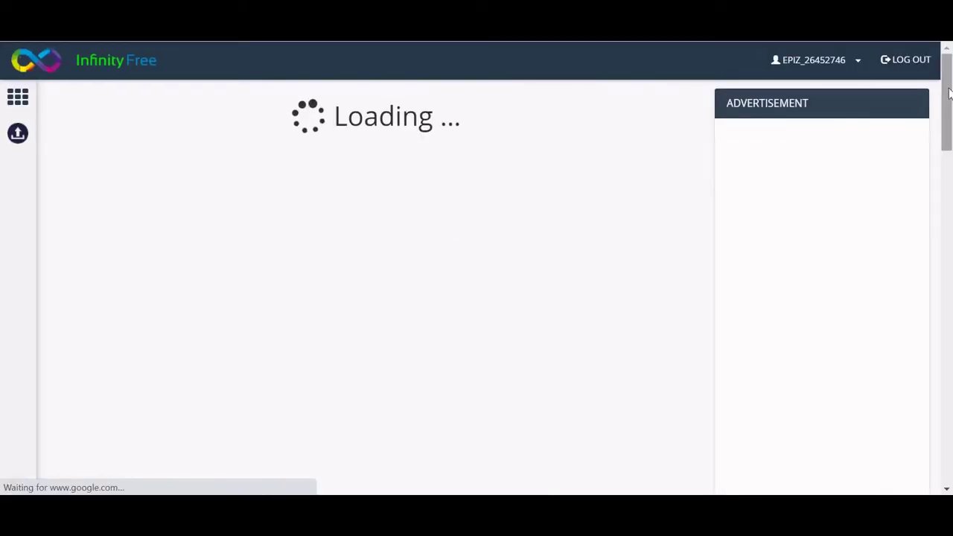
drag(951, 91, 951, 377)
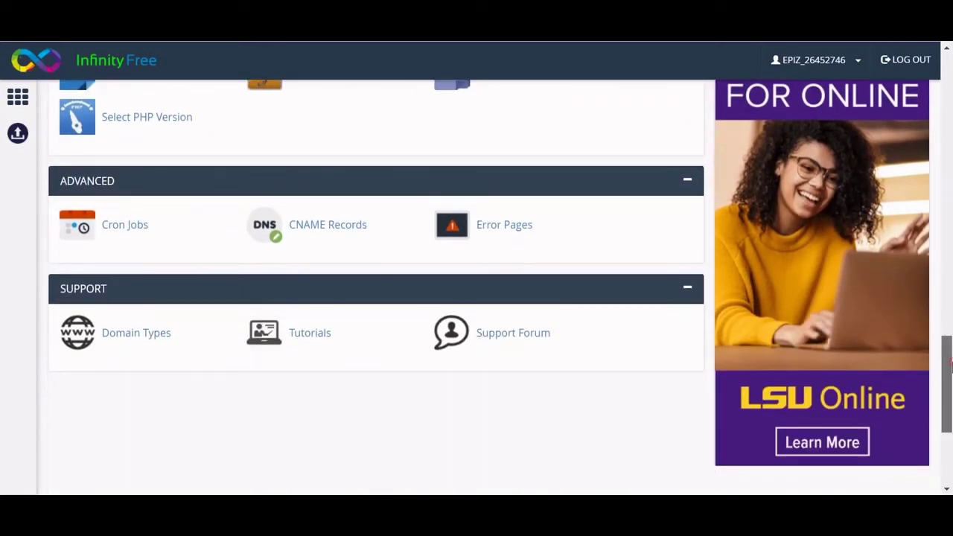
scroll(179, 434, up, 4)
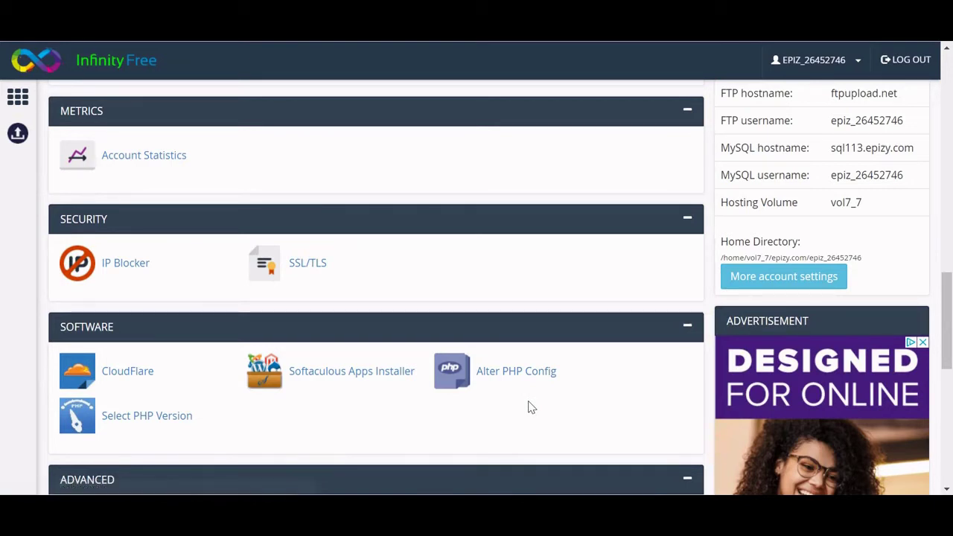
click(142, 416)
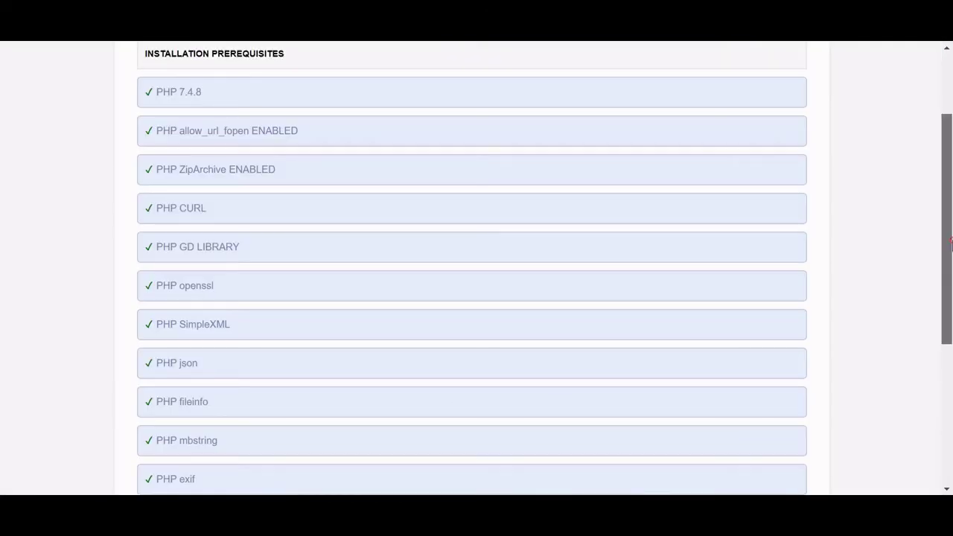
Continue past the prerequisites, read to the end of the license and proceed to Server Settings.
drag(950, 244, 951, 389)
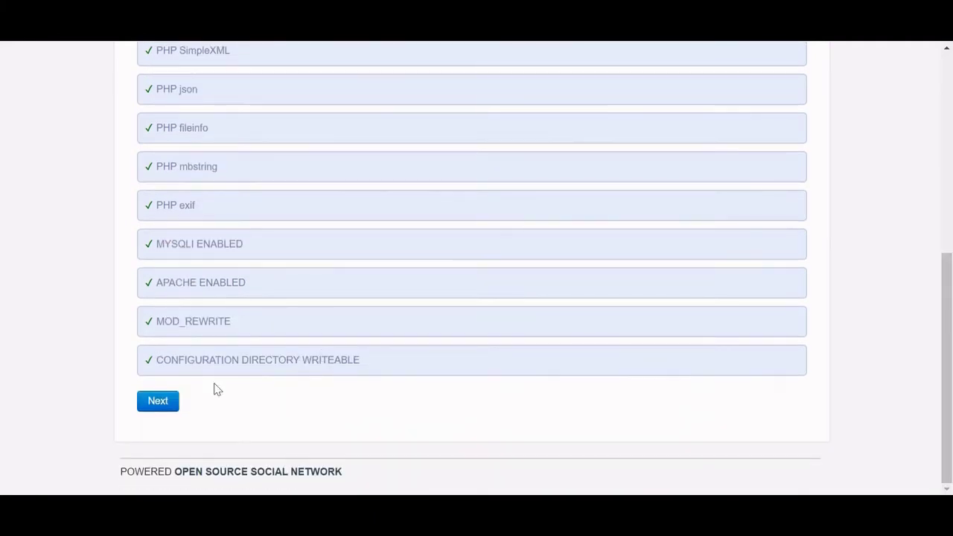
click(149, 408)
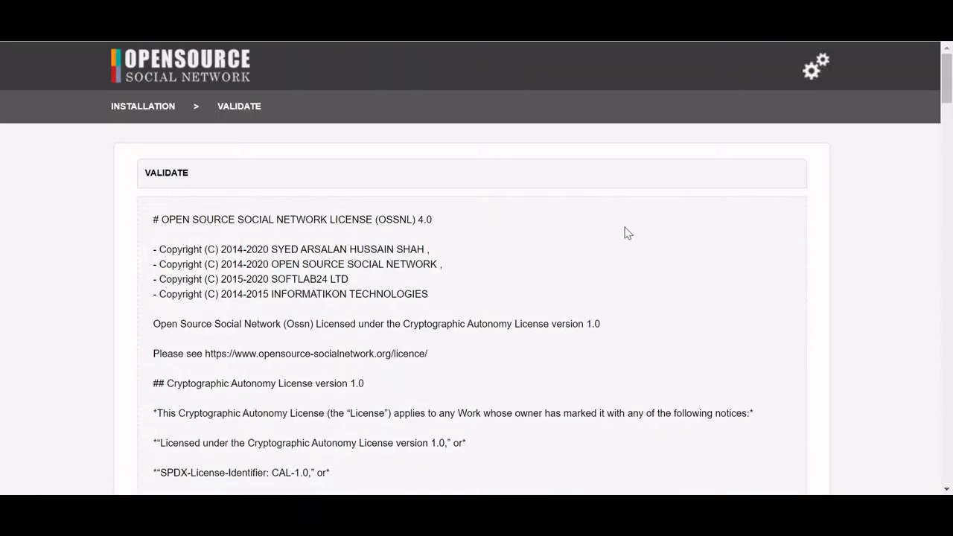
scroll(952, 282, down, 5)
click(952, 281)
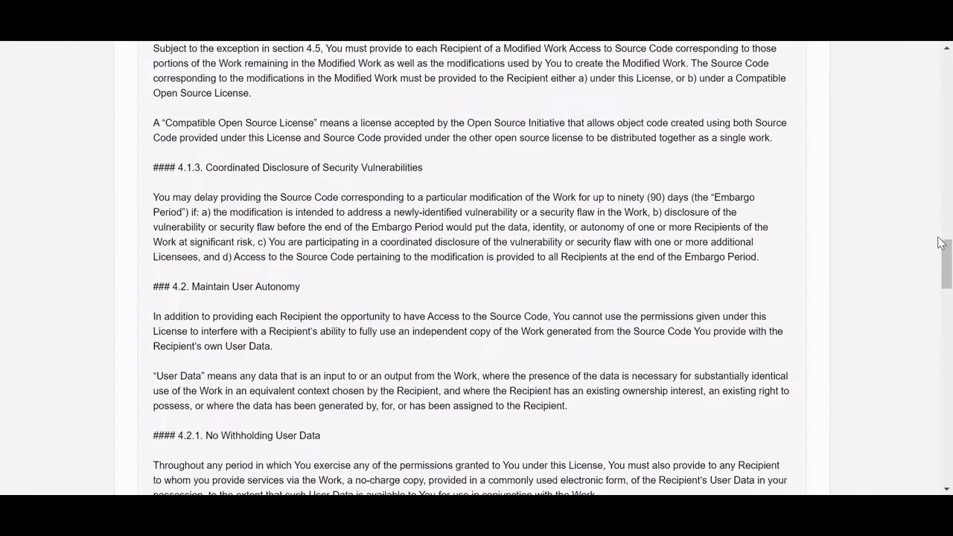
drag(946, 253, 951, 468)
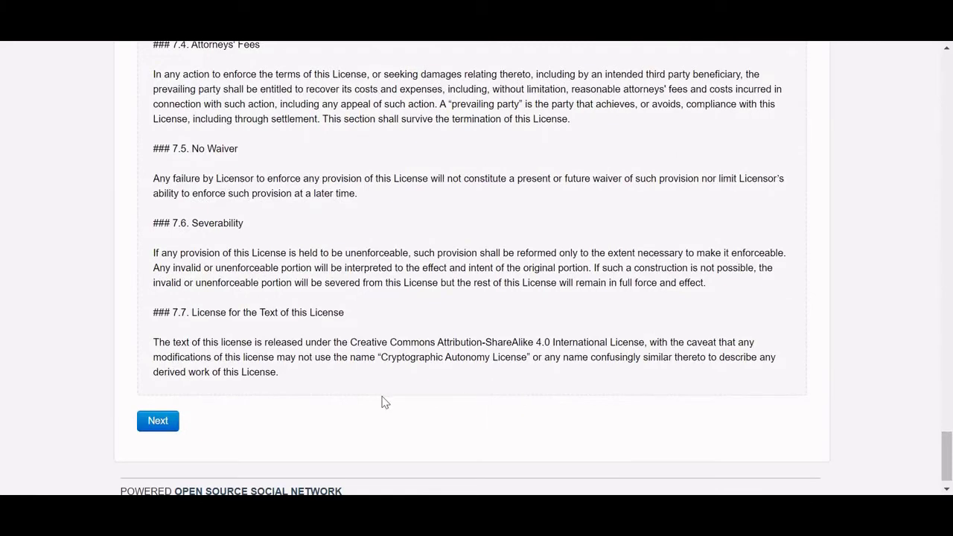
click(157, 425)
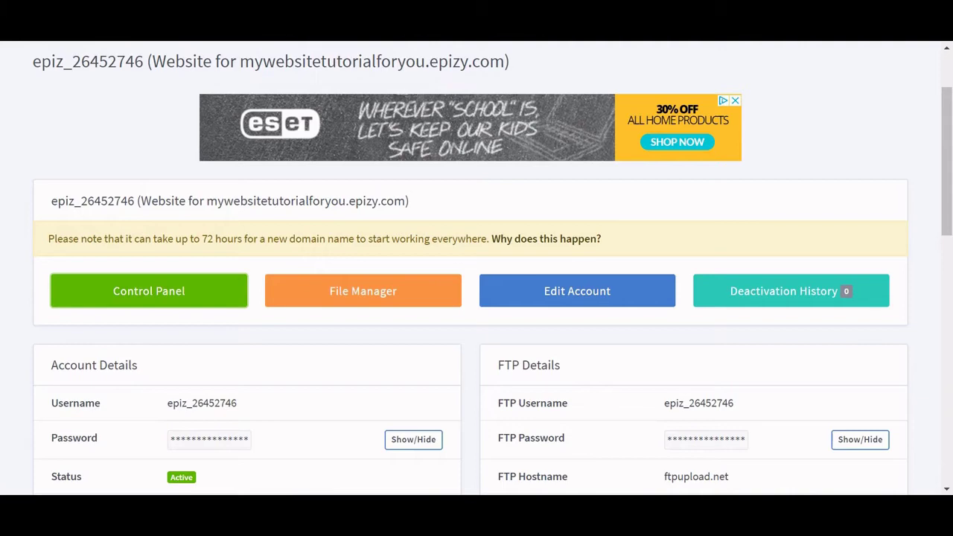
Find MySQL Databases in the control panel and open its management page.
scroll(477, 268, down, 1)
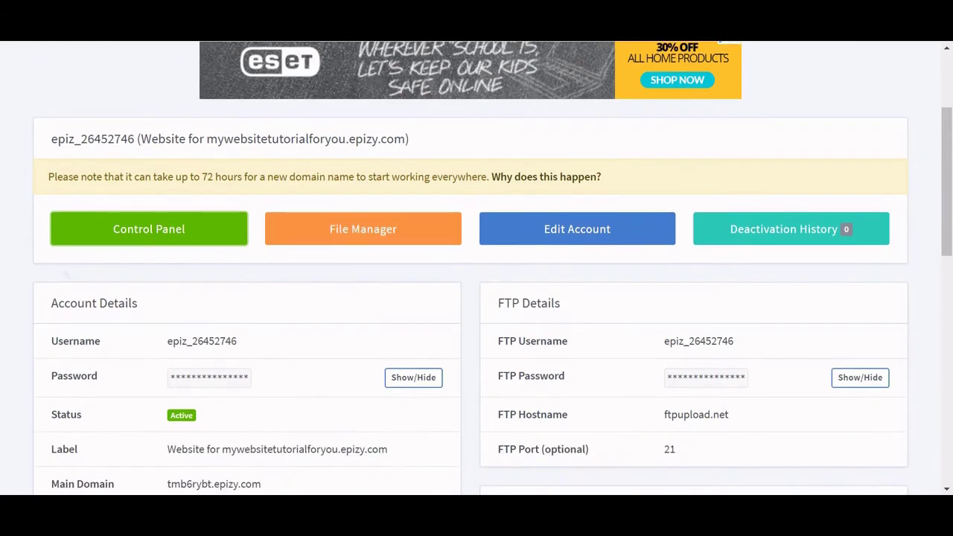
scroll(477, 268, down, 2)
scroll(477, 268, down, 3)
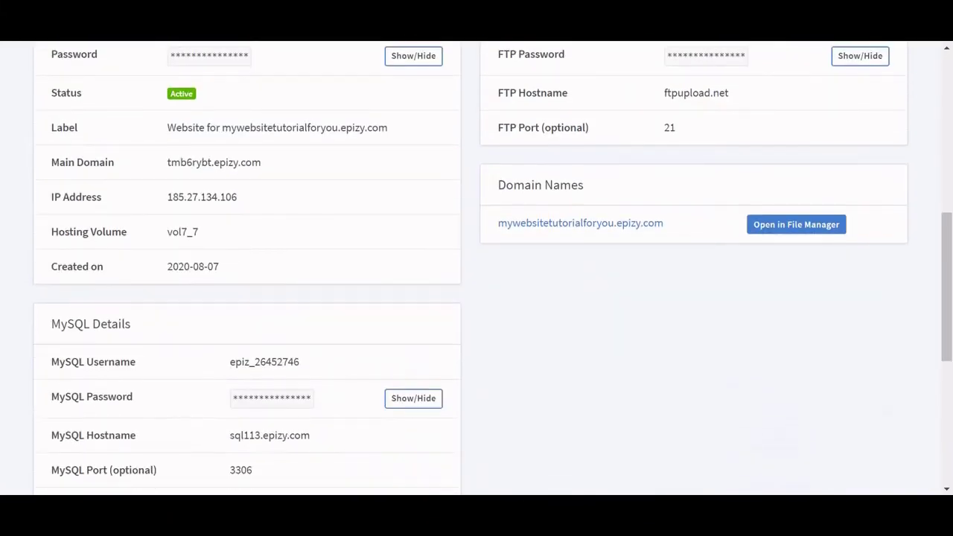
scroll(477, 268, down, 2)
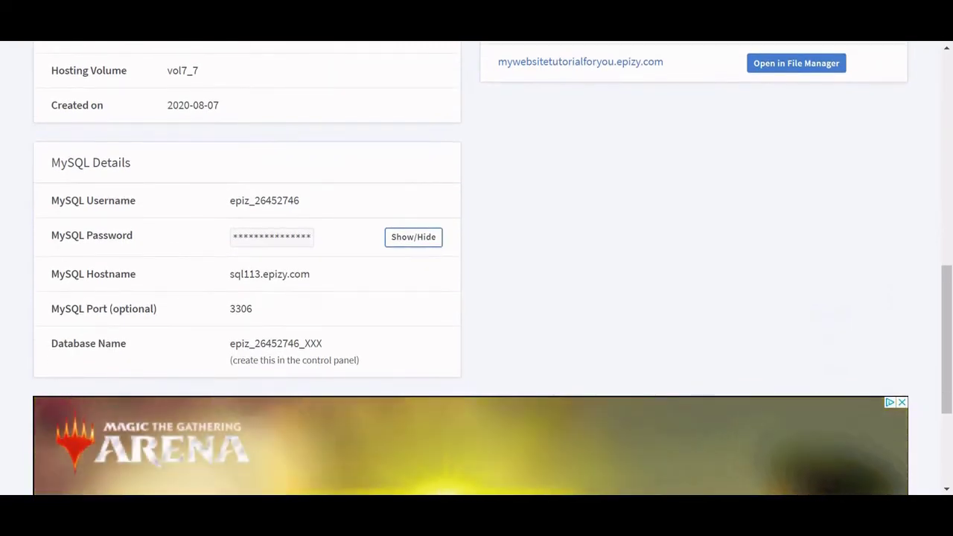
scroll(477, 268, up, 3)
scroll(477, 269, up, 3)
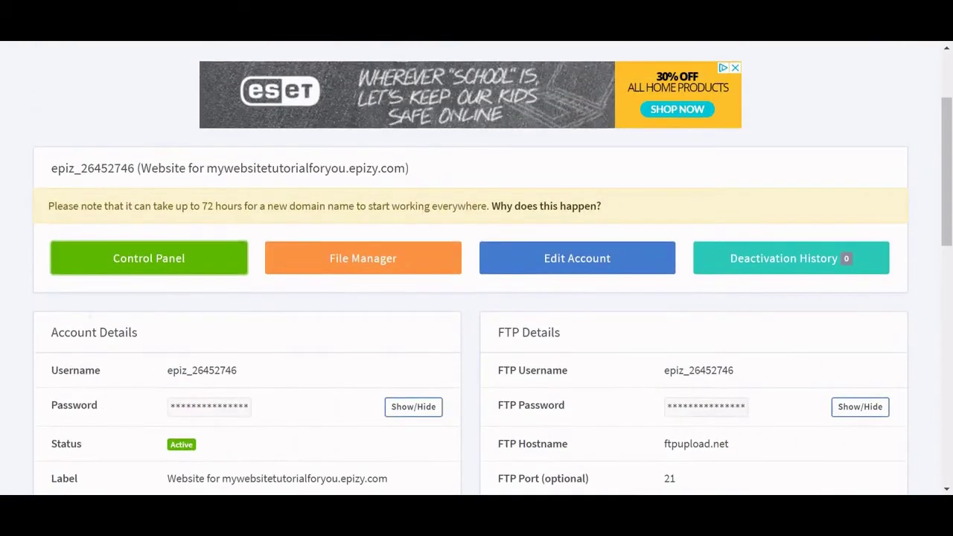
scroll(477, 268, down, 1)
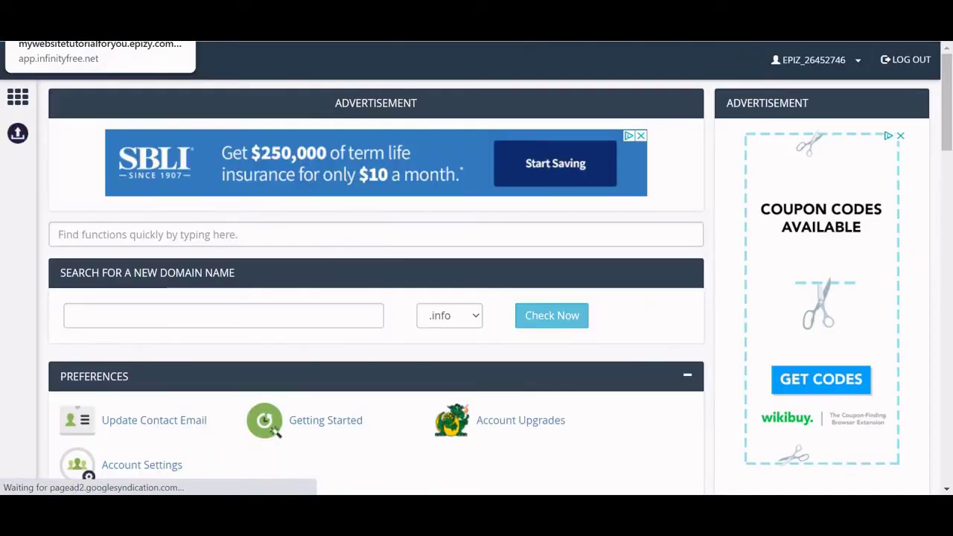
scroll(376, 283, down, 2)
scroll(376, 283, down, 4)
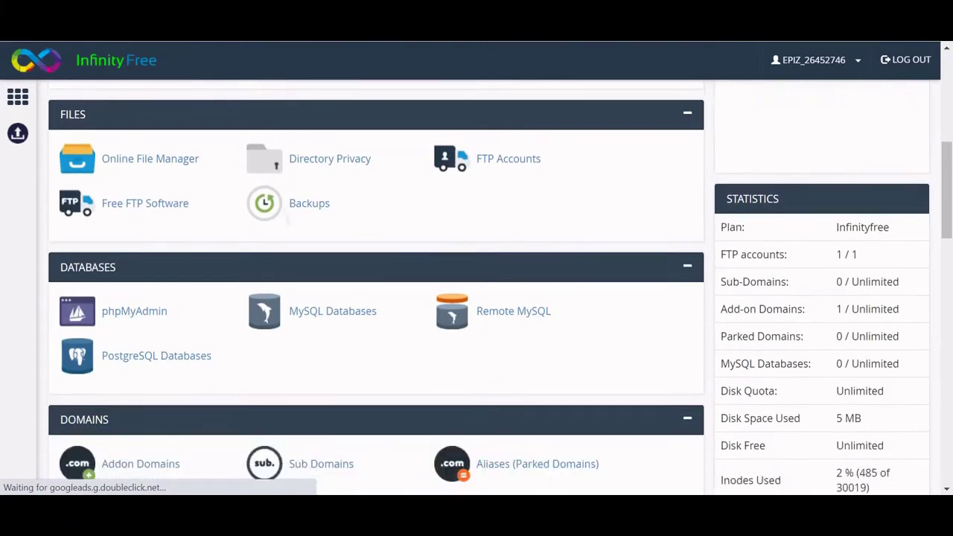
scroll(377, 283, down, 1)
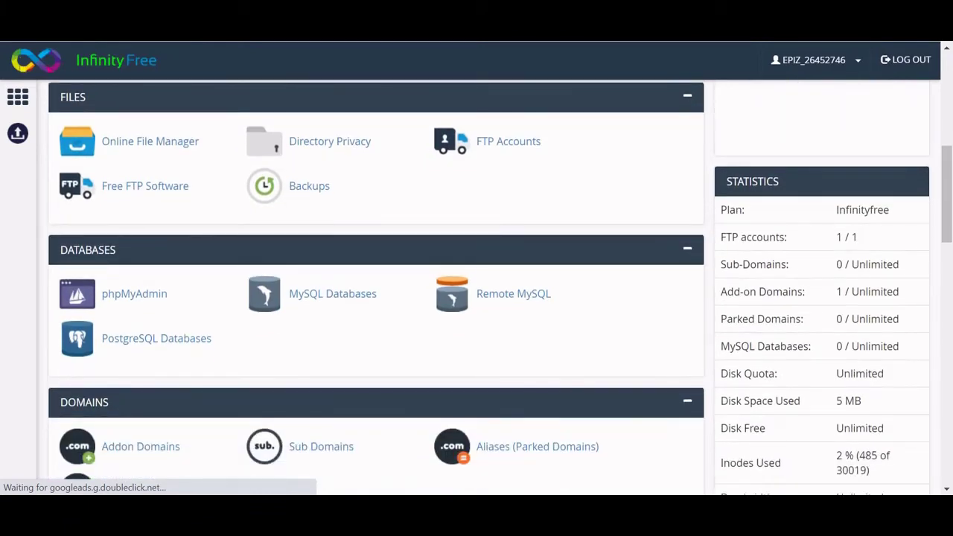
click(328, 294)
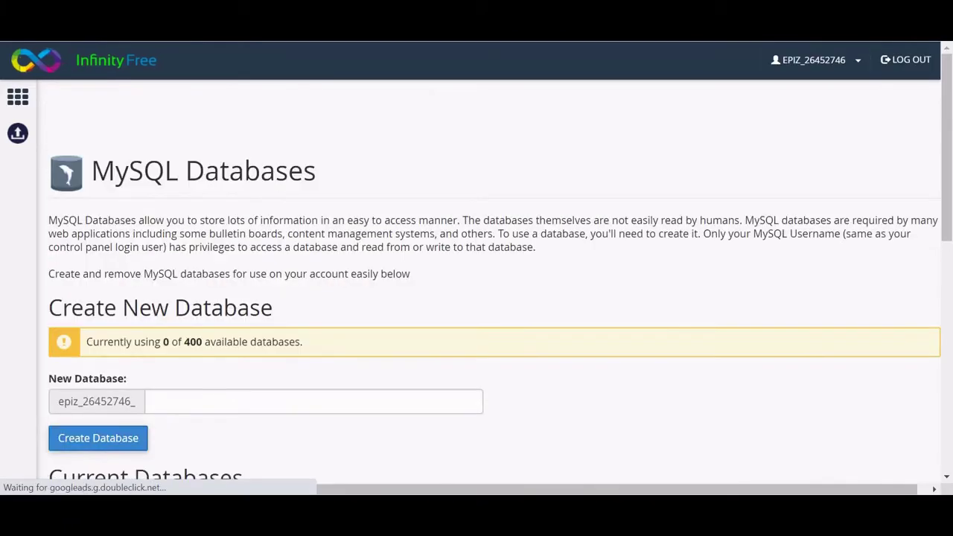
Create a new database named ossn and select its full _ossn database name.
scroll(477, 283, down, 2)
scroll(476, 283, down, 1)
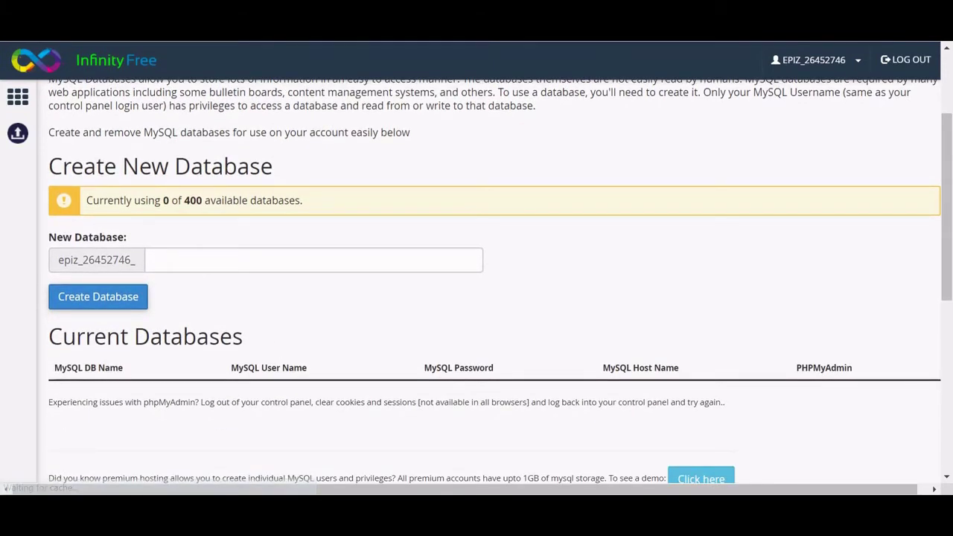
scroll(477, 283, down, 4)
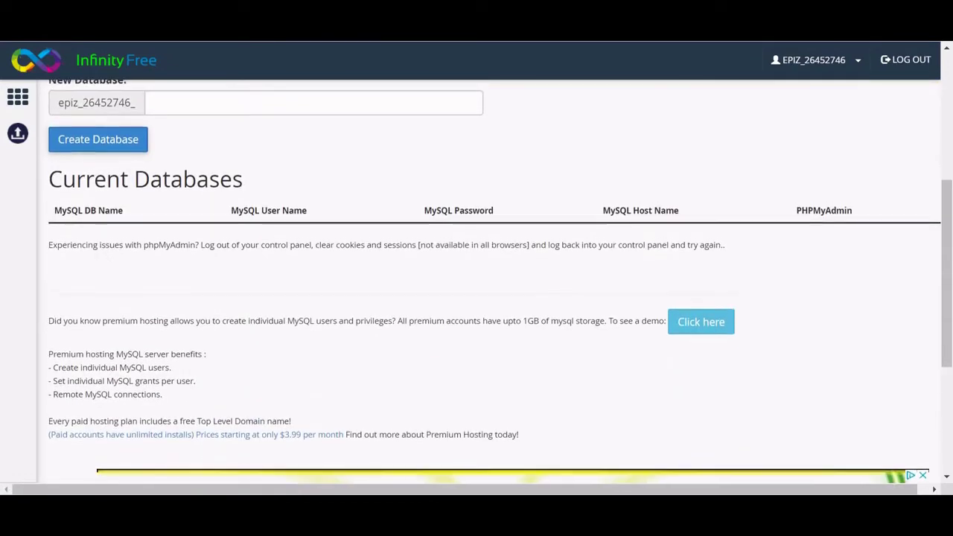
scroll(476, 283, up, 3)
click(195, 234)
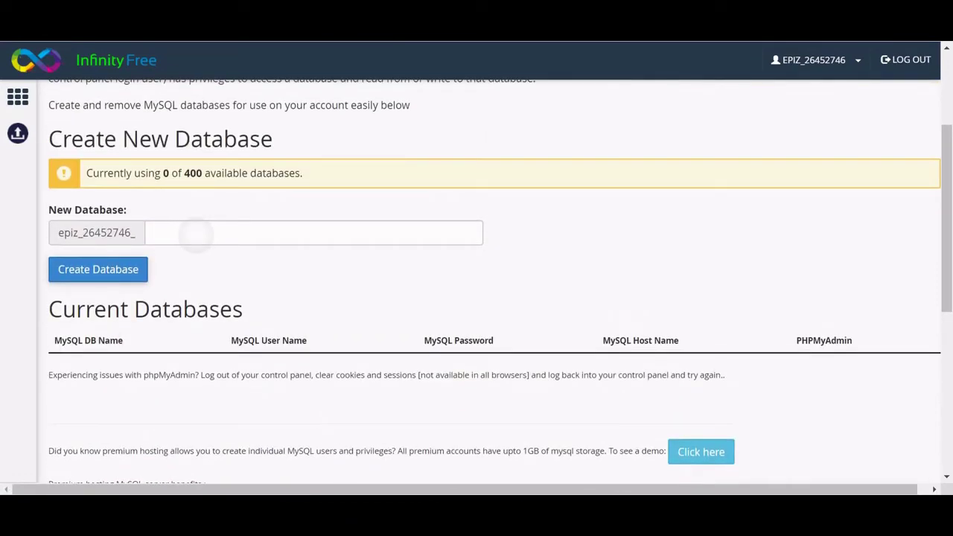
text(o)
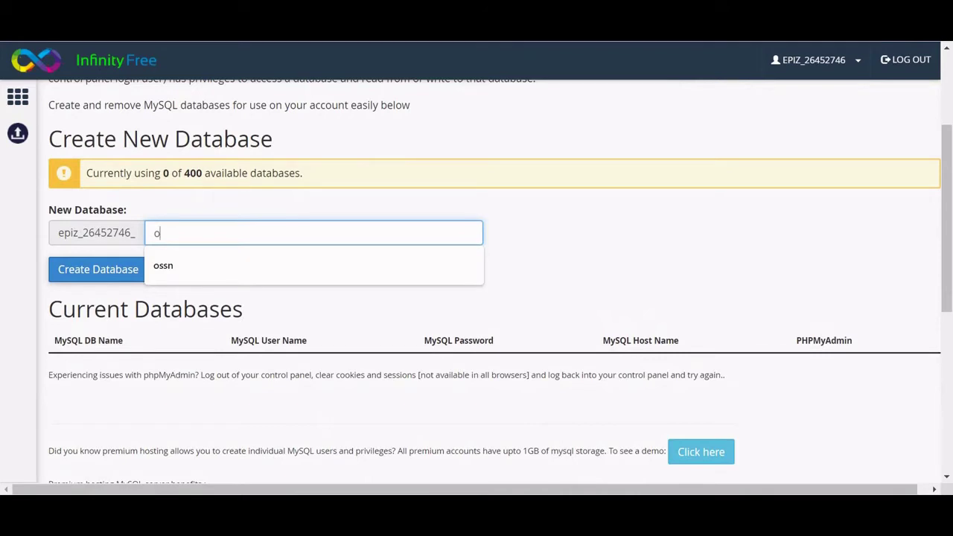
text(ssn)
click(132, 277)
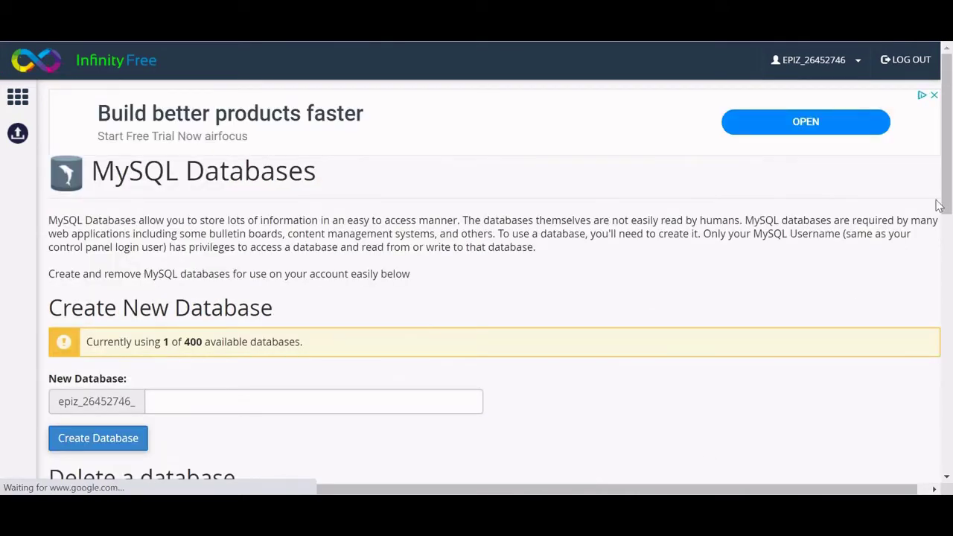
drag(940, 206, 950, 320)
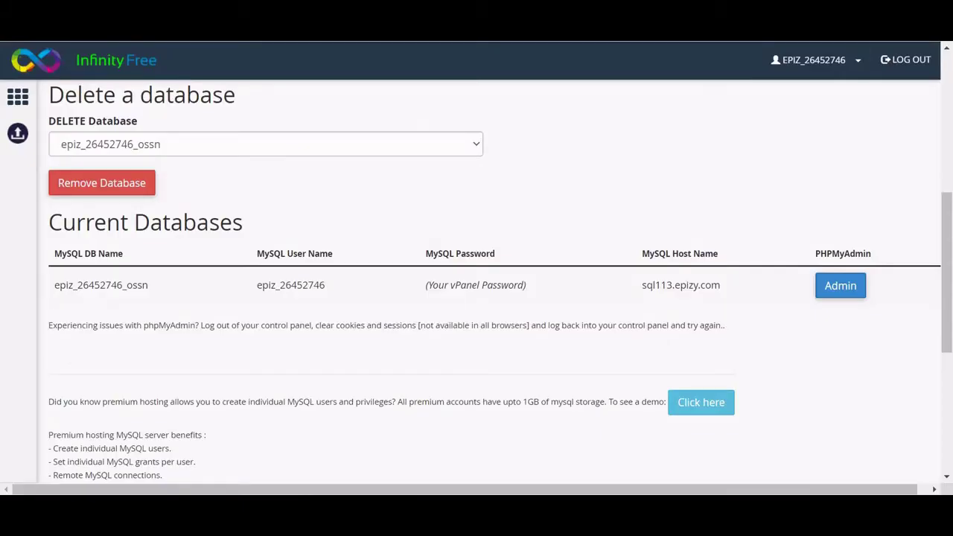
drag(153, 286, 57, 287)
key(ctrl+c)
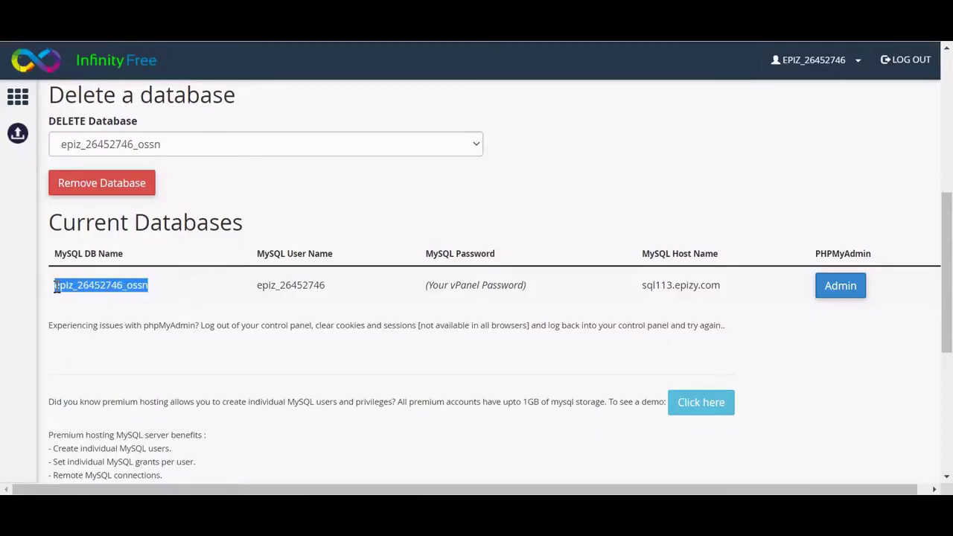
key(alt+Tab)
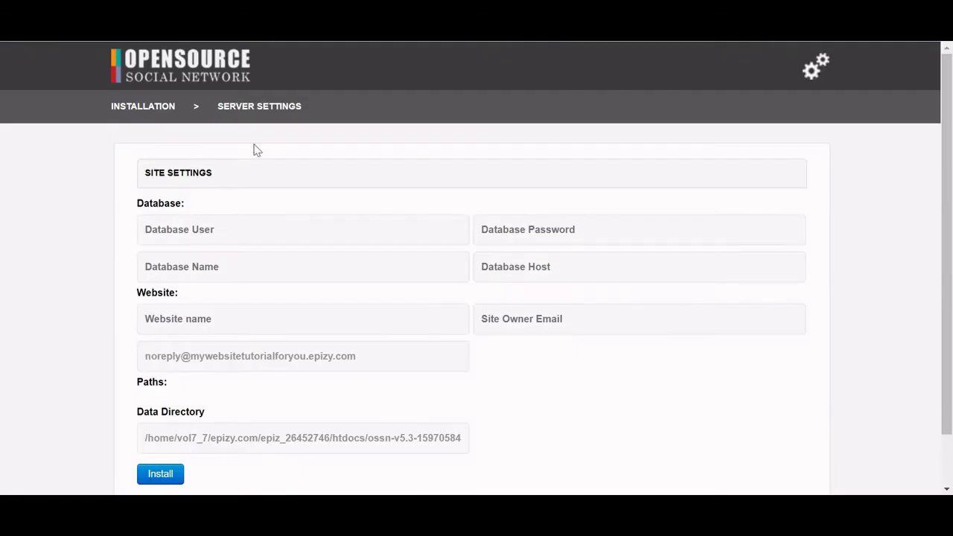
click(228, 266)
key(ctrl+v)
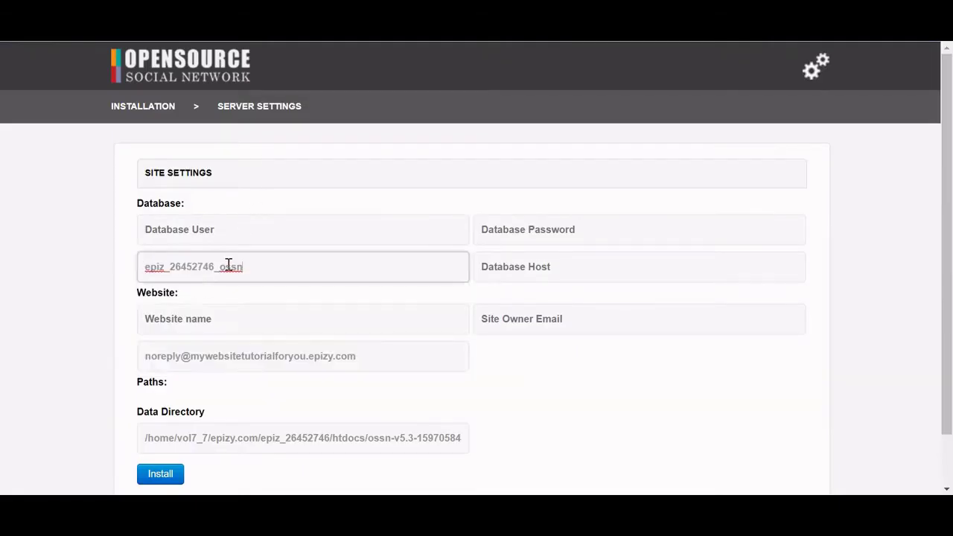
click(219, 232)
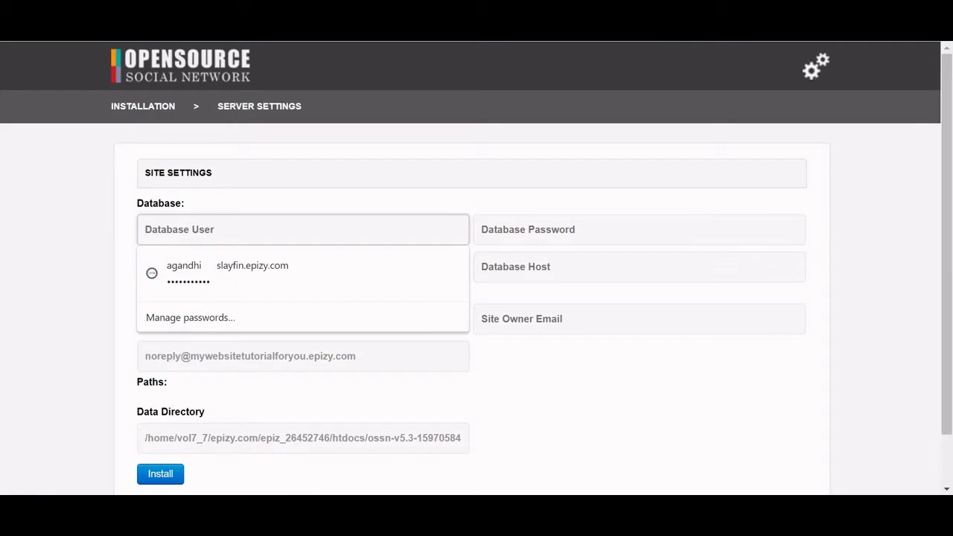
key(alt+Tab)
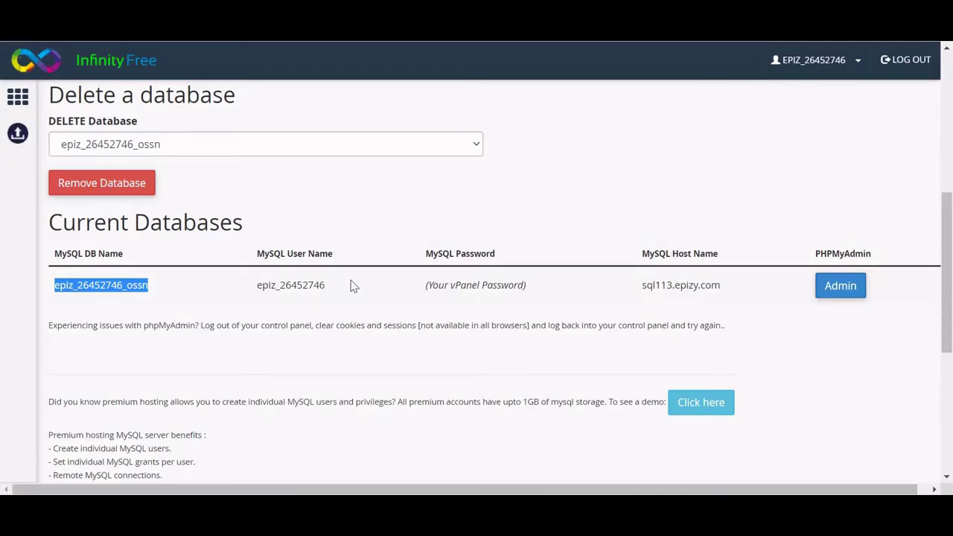
drag(351, 281, 249, 294)
key(ctrl+c)
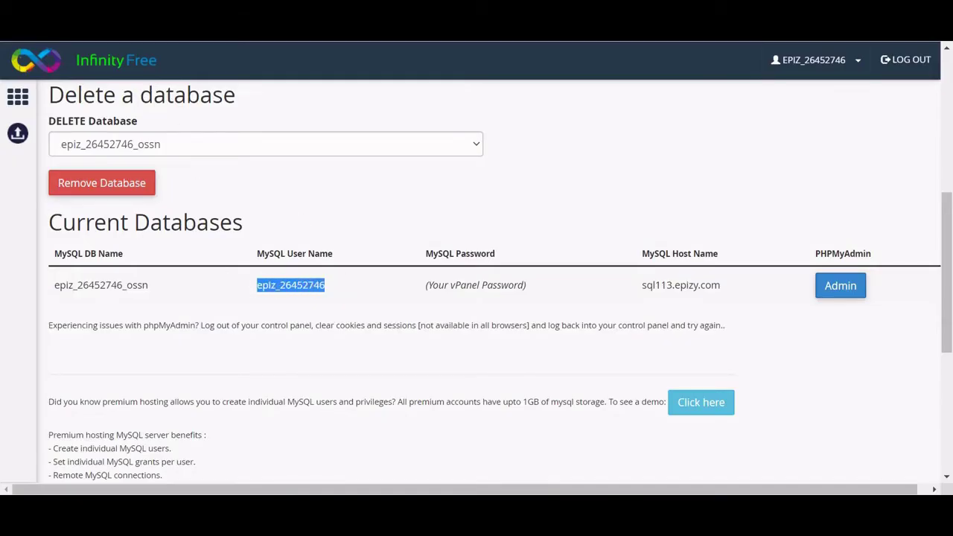
key(alt+Tab)
key(ctrl+v)
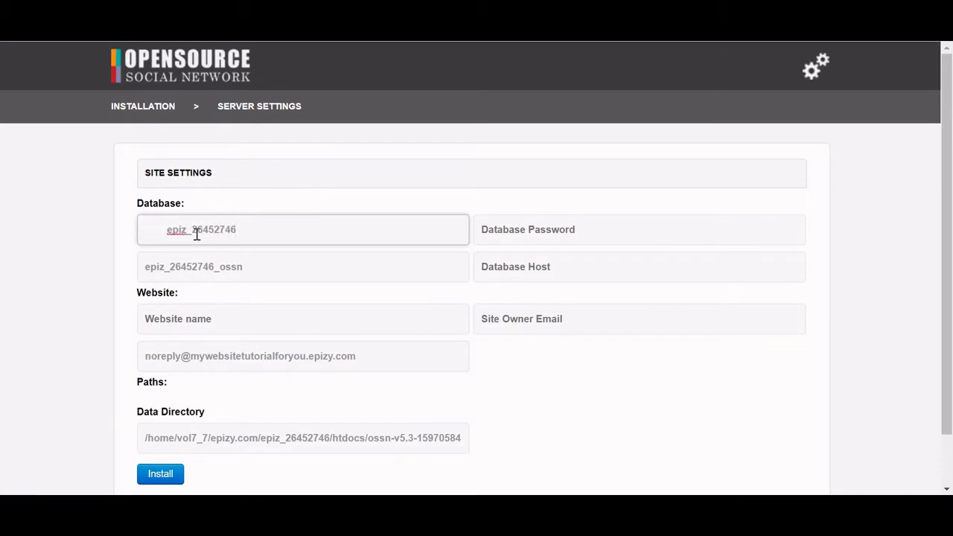
click(165, 233)
click(165, 233)
click(530, 230)
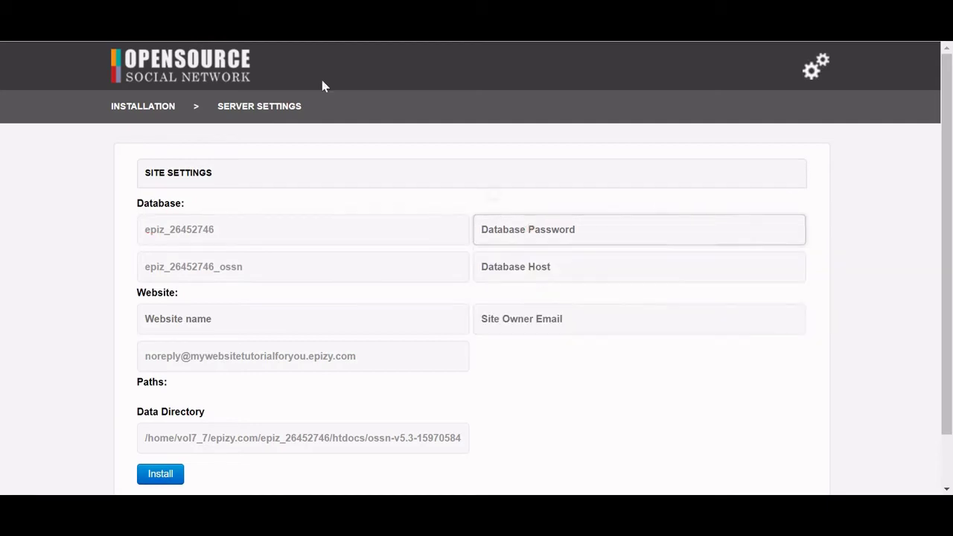
key(ctrl+Tab)
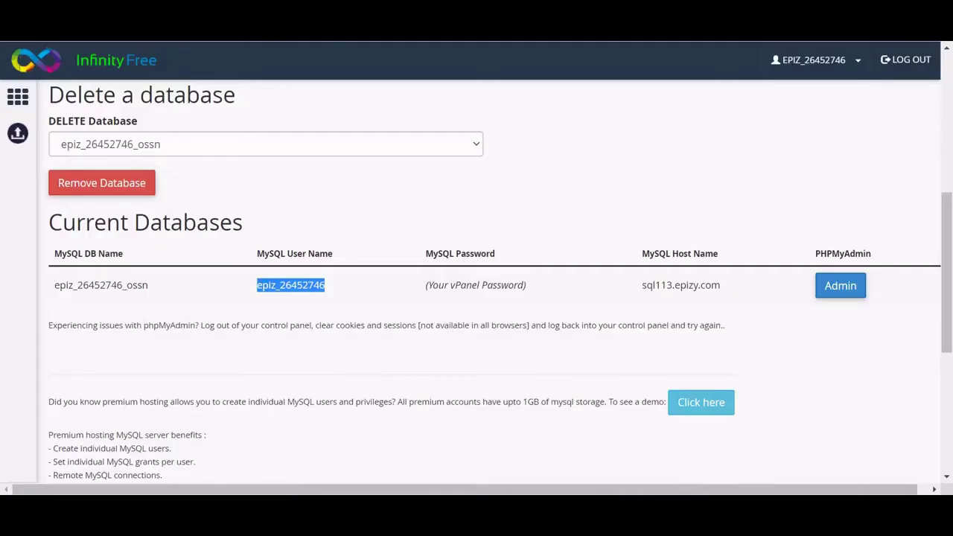
key(ctrl+Tab)
click(557, 227)
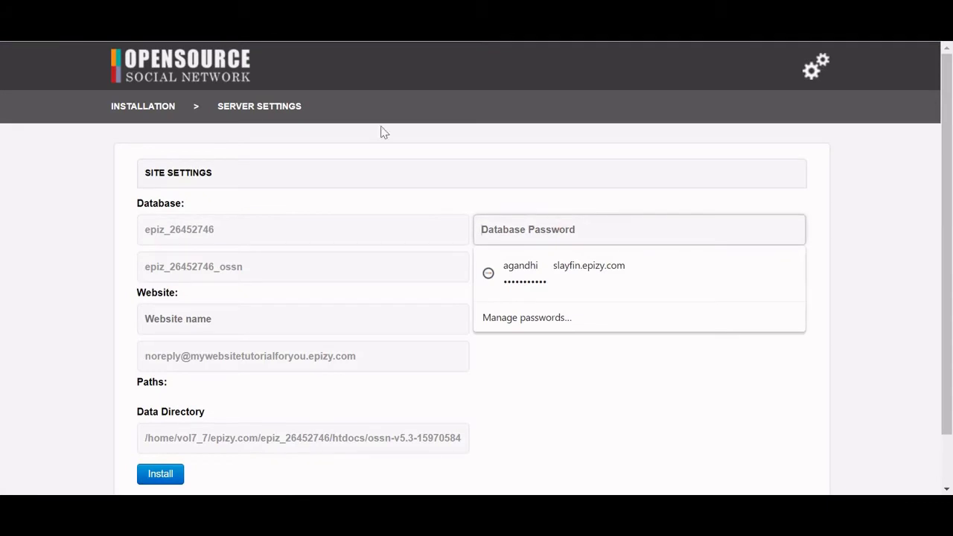
key(ctrl+Tab)
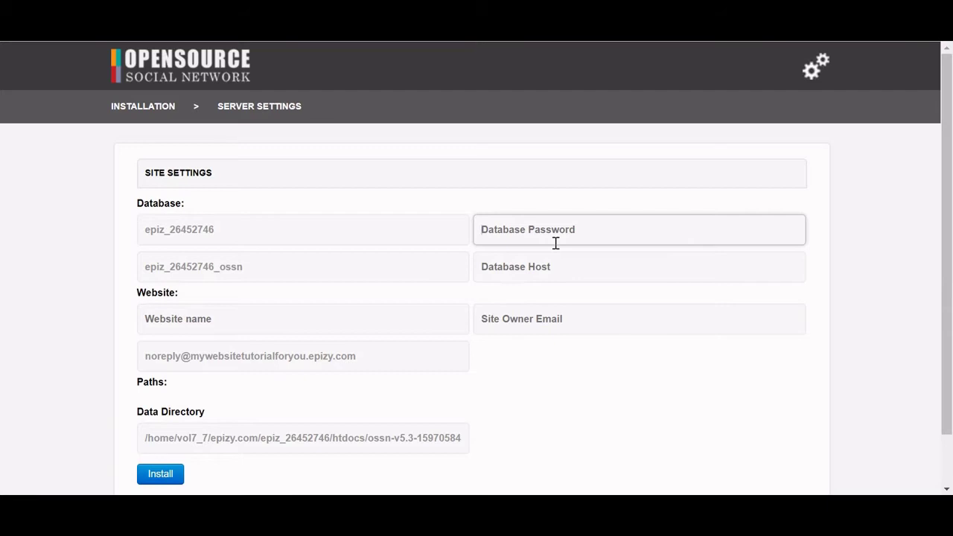
Paste the database password and copy sql113.epizy.com from InfinityFree into Database Host.
key(ctrl+v)
click(540, 262)
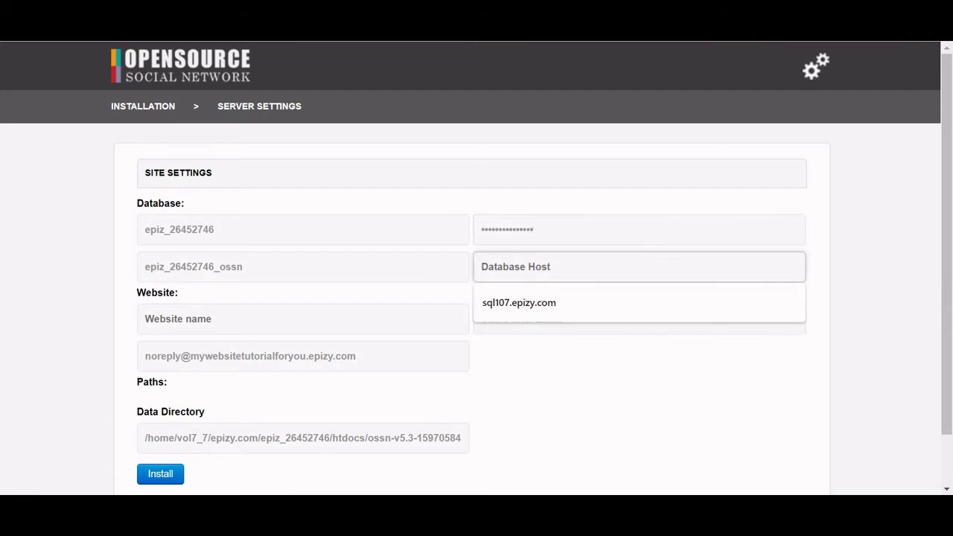
key(Escape)
key(ctrl+Tab)
drag(733, 283, 637, 284)
key(ctrl+c)
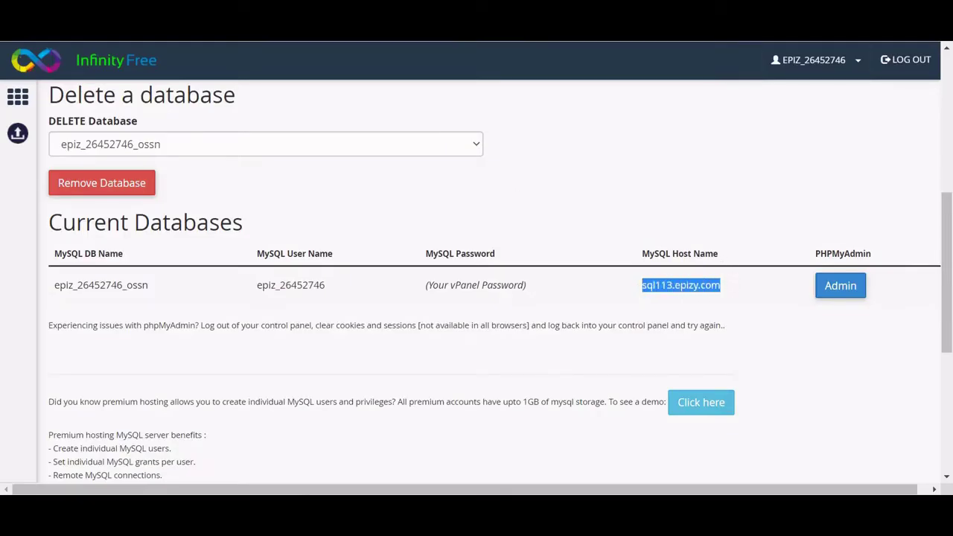
key(ctrl+Tab)
key(ctrl+v)
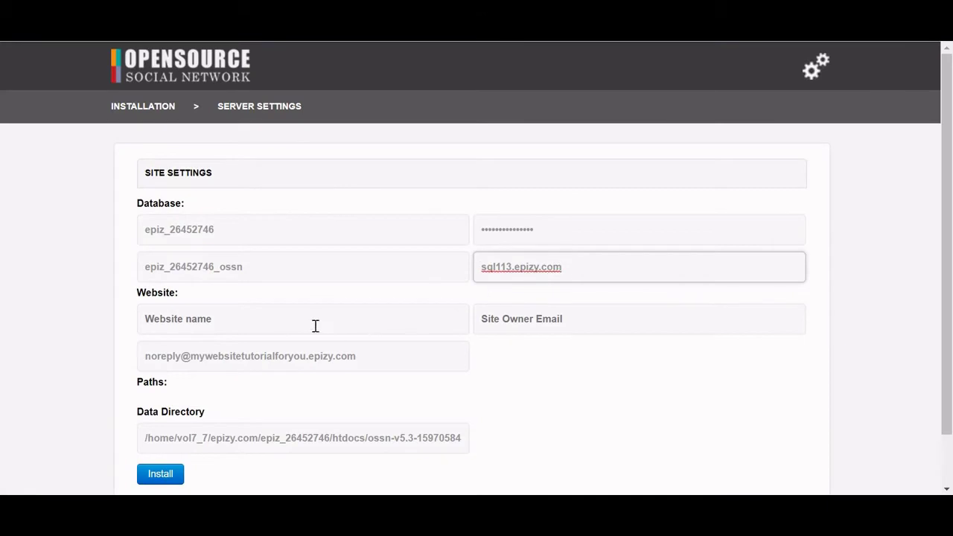
Enter Tutorials101 as the website name, fill in the owner's e-mail, and submit.
click(300, 326)
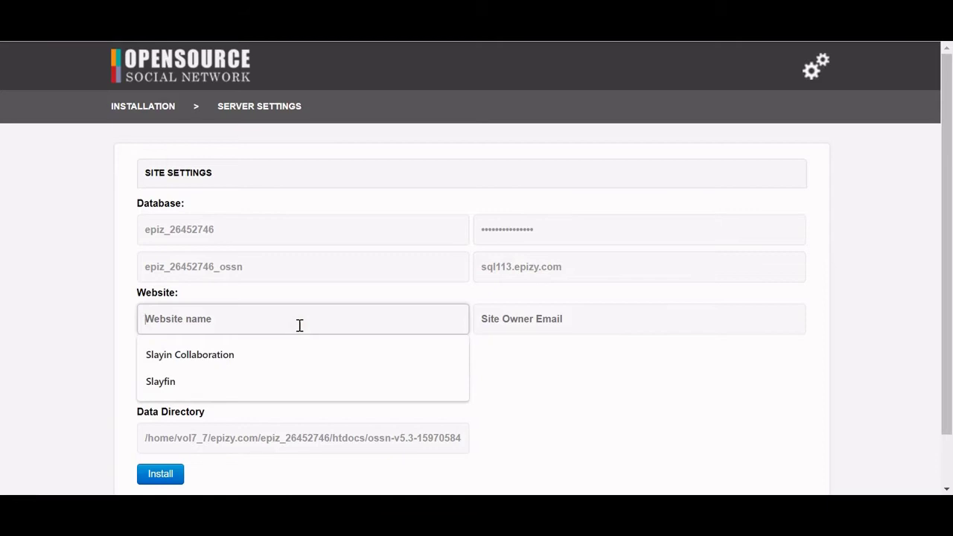
text(Tutorials101)
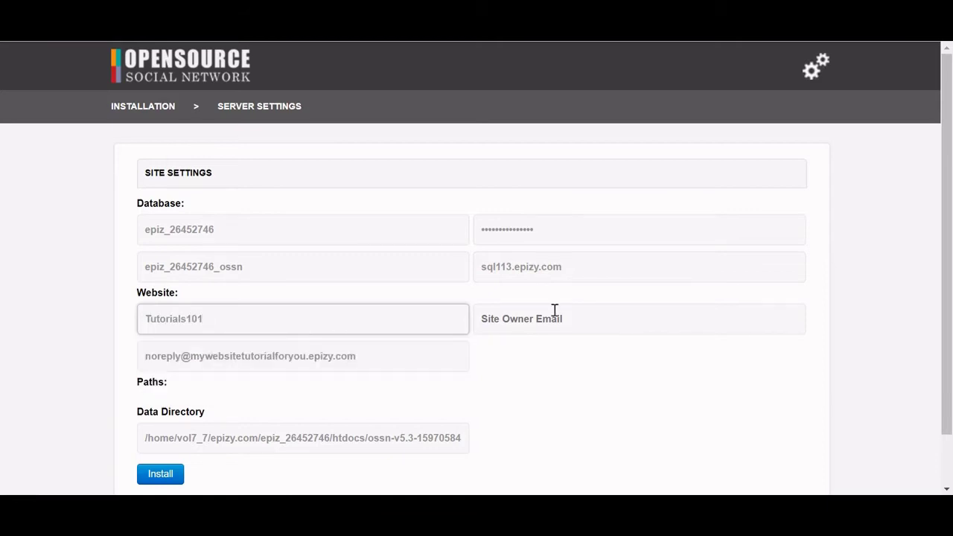
click(596, 319)
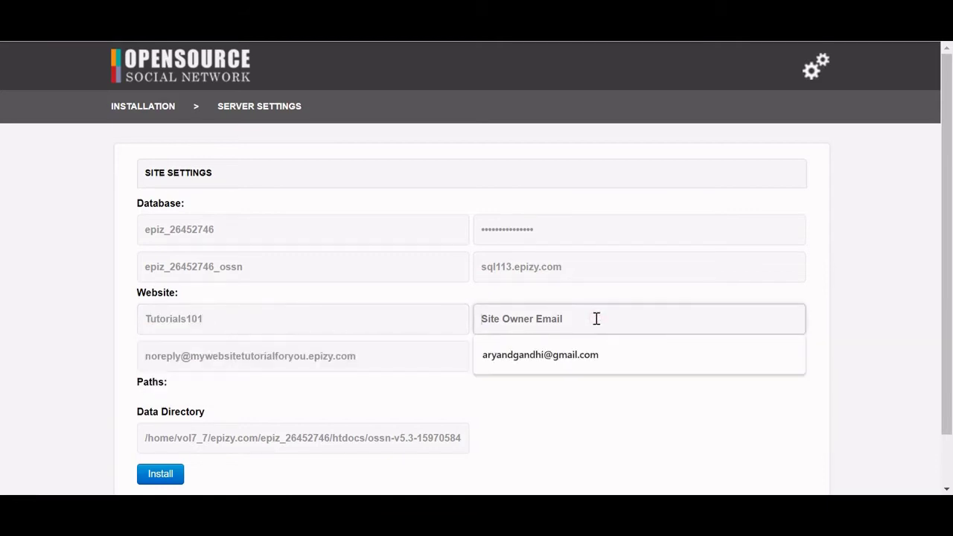
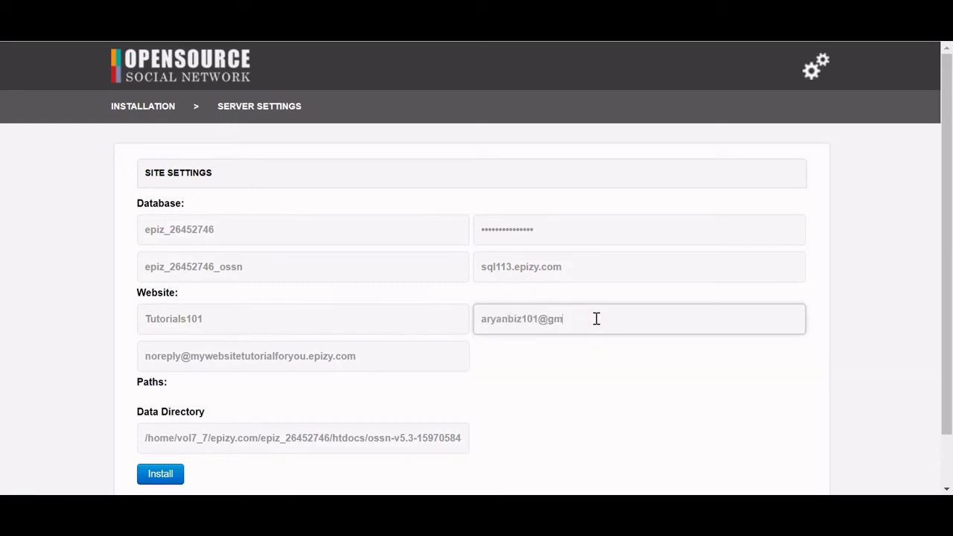
click(416, 364)
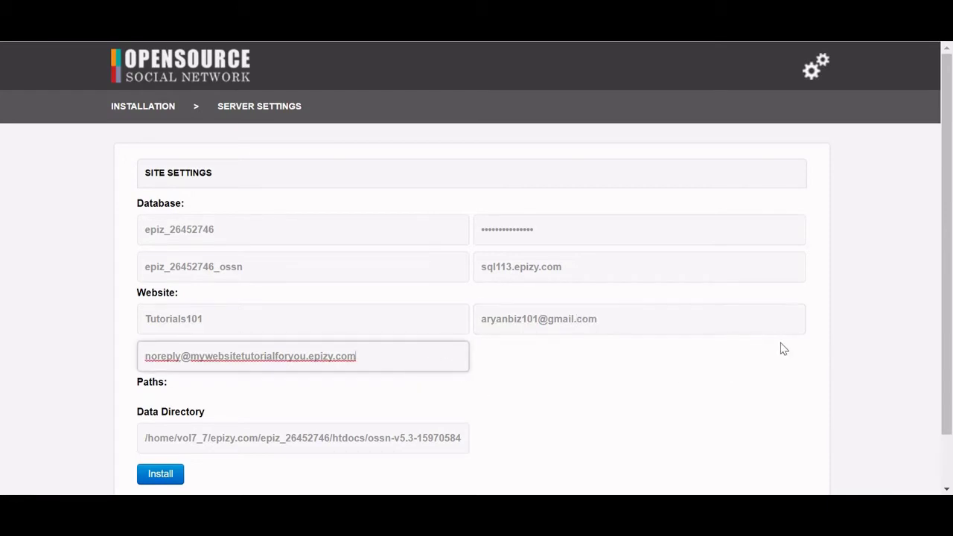
key(Return)
Append /ossn_data/ to the end of the Data Directory path.
click(426, 382)
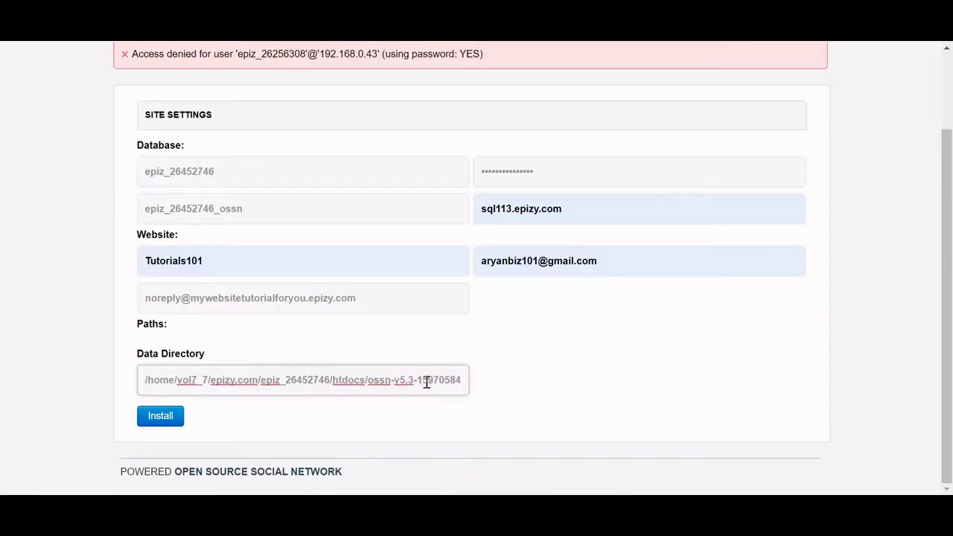
key(End)
text(/ossn_data/)
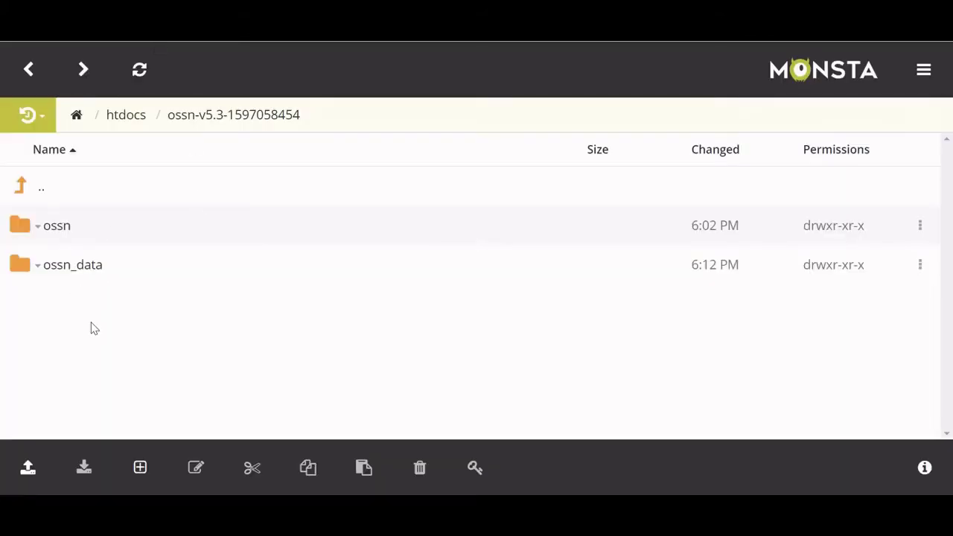
Start a New Folder in Monsta FTP, cancel it, and return to the InfinityFree databases tab.
right_click(91, 326)
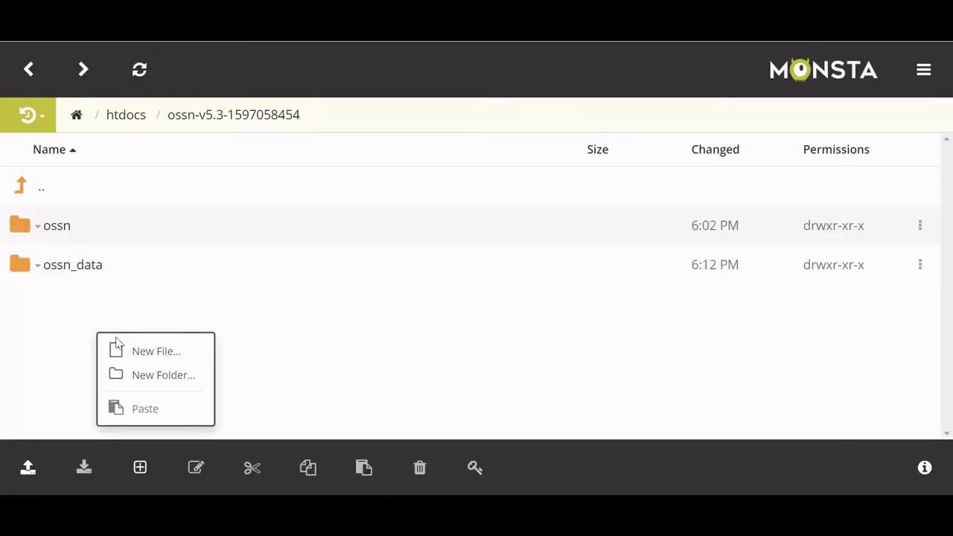
click(151, 378)
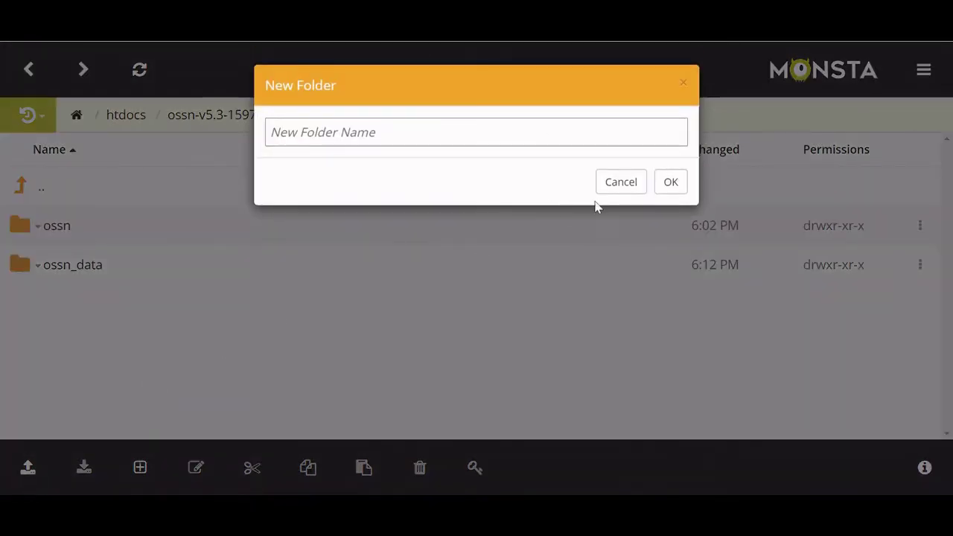
click(634, 185)
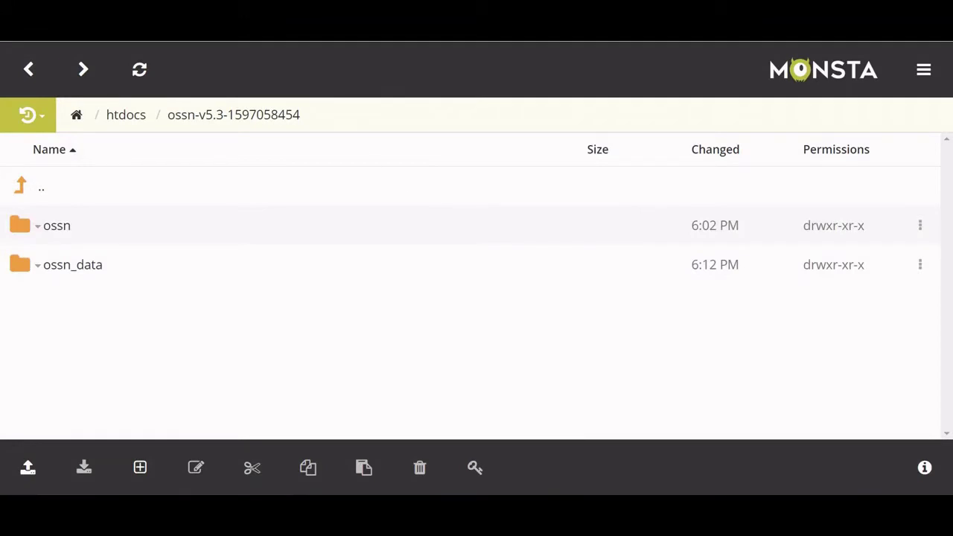
key(ctrl+Tab)
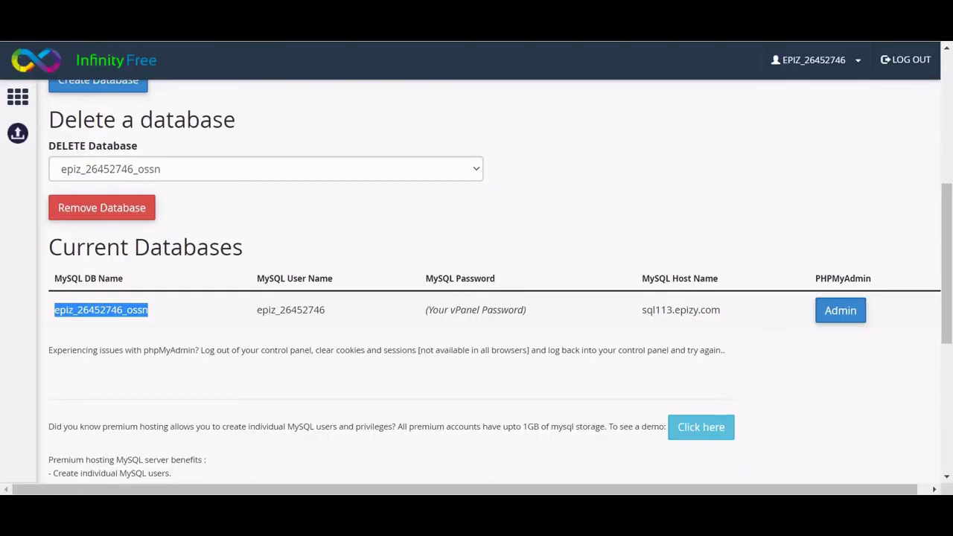
Return to the OSSN installer and submit the site settings form with the data directory path.
key(ctrl+Tab)
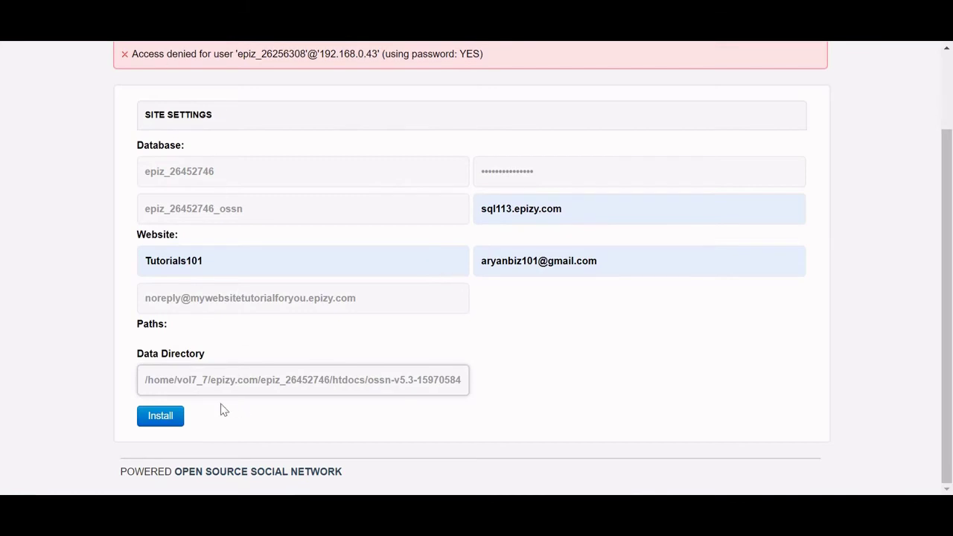
click(166, 417)
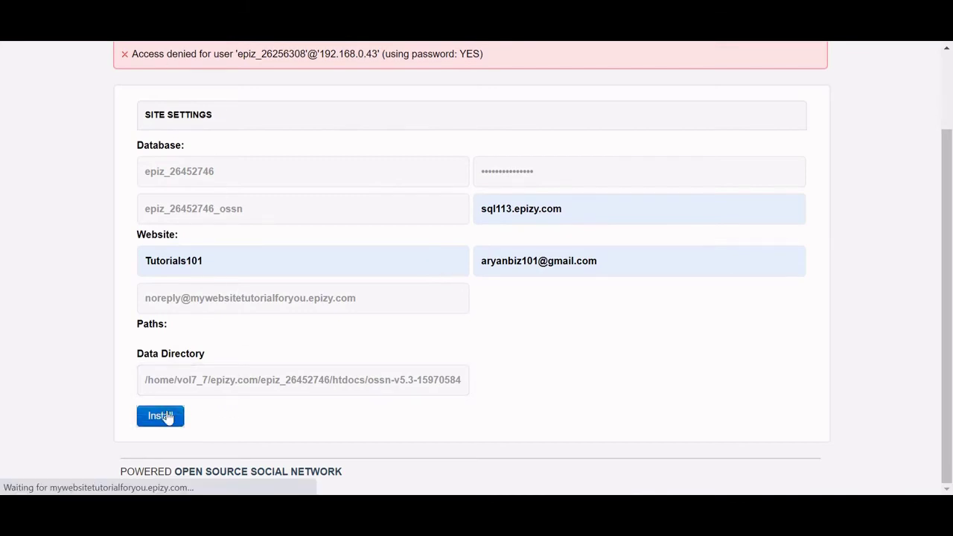
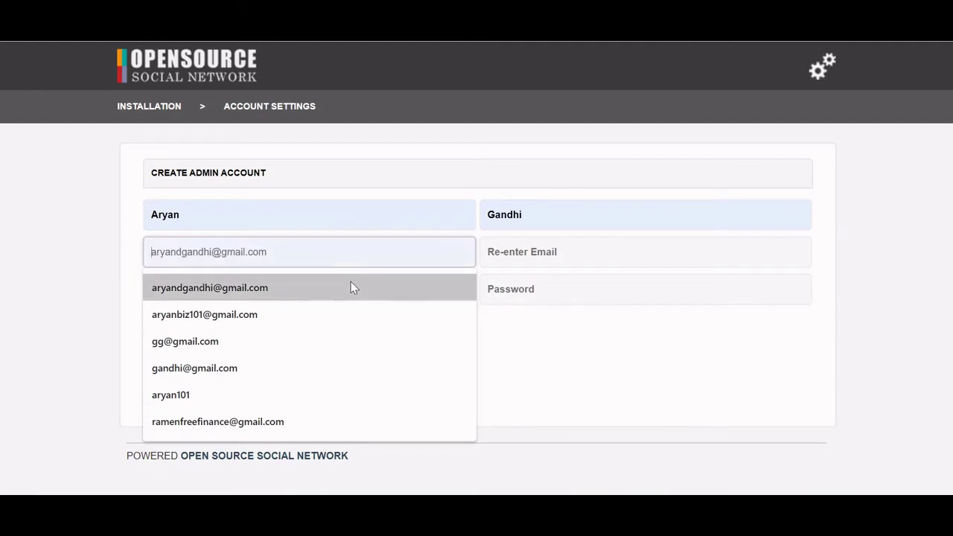
Fill the E-mail and Re-enter E-mail fields with the saved administrator address.
click(344, 314)
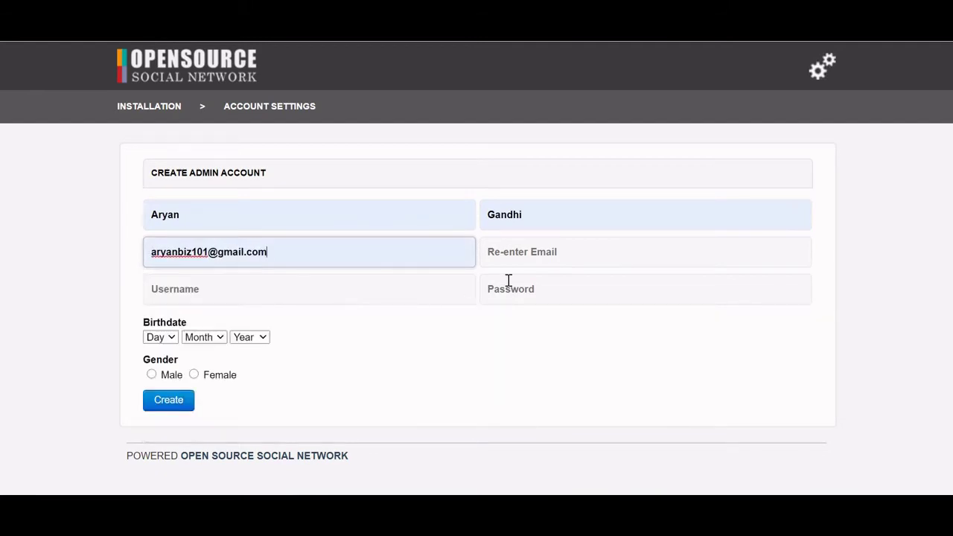
click(529, 261)
click(525, 314)
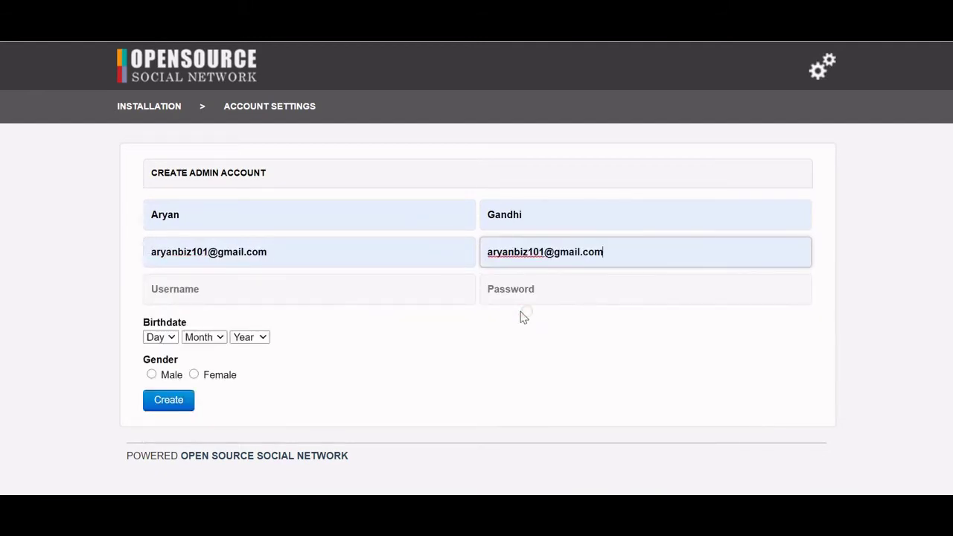
click(435, 284)
click(552, 362)
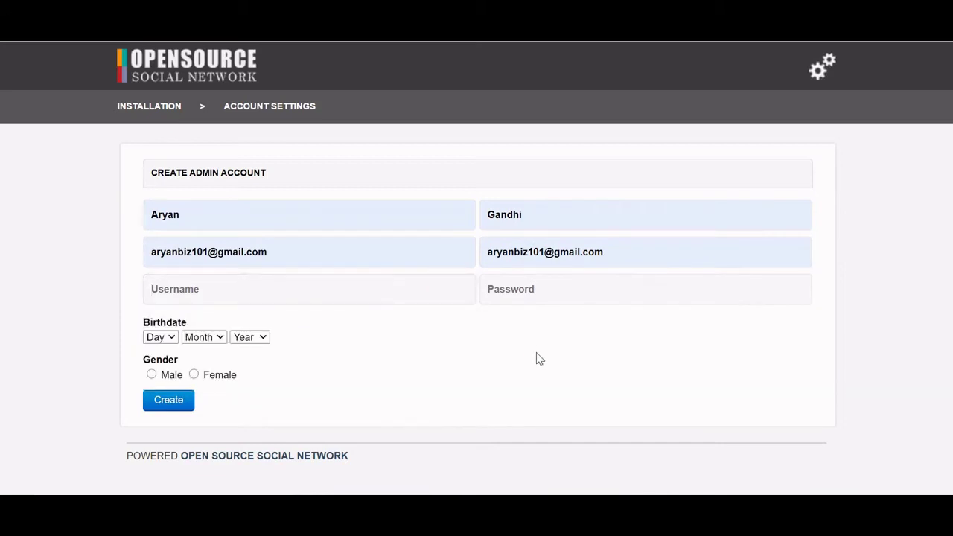
Enter tutorialman101 as the admin username, then move to the password field.
click(442, 304)
text(tut)
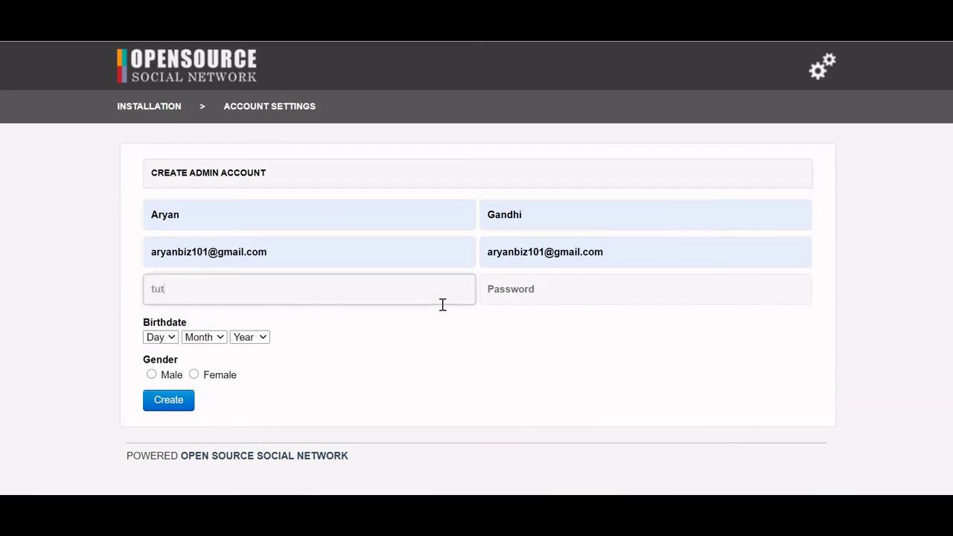
text(orialman101)
click(498, 297)
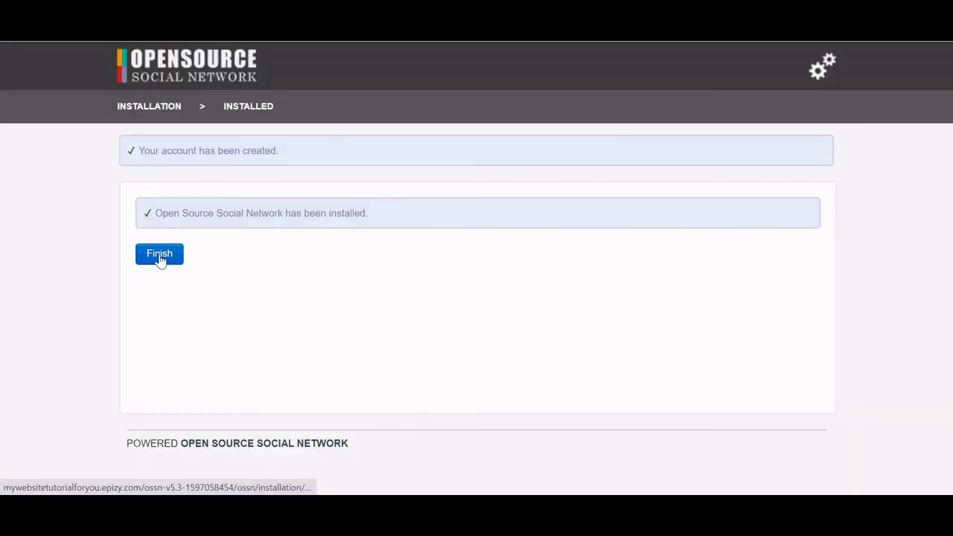
Finish the installation and pick the saved username on the Administration login.
click(160, 259)
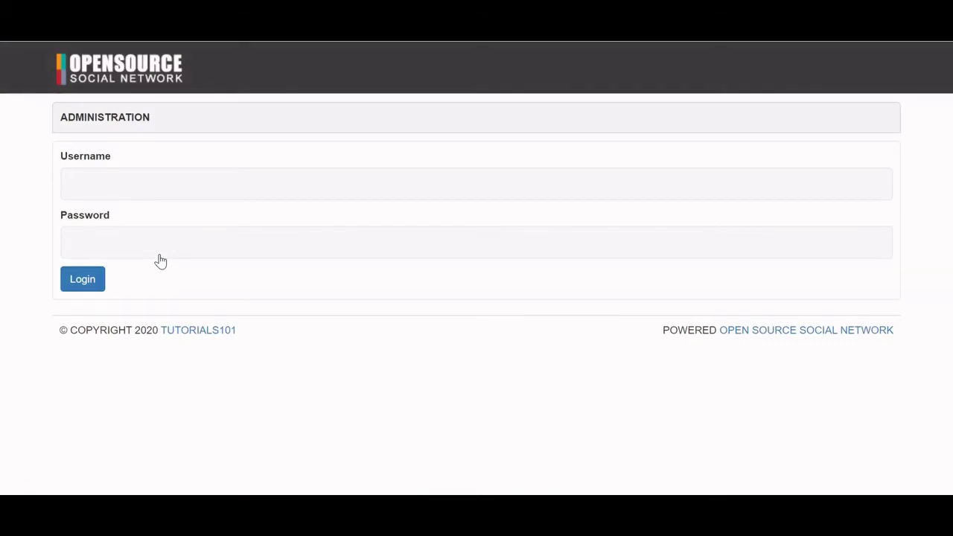
click(95, 177)
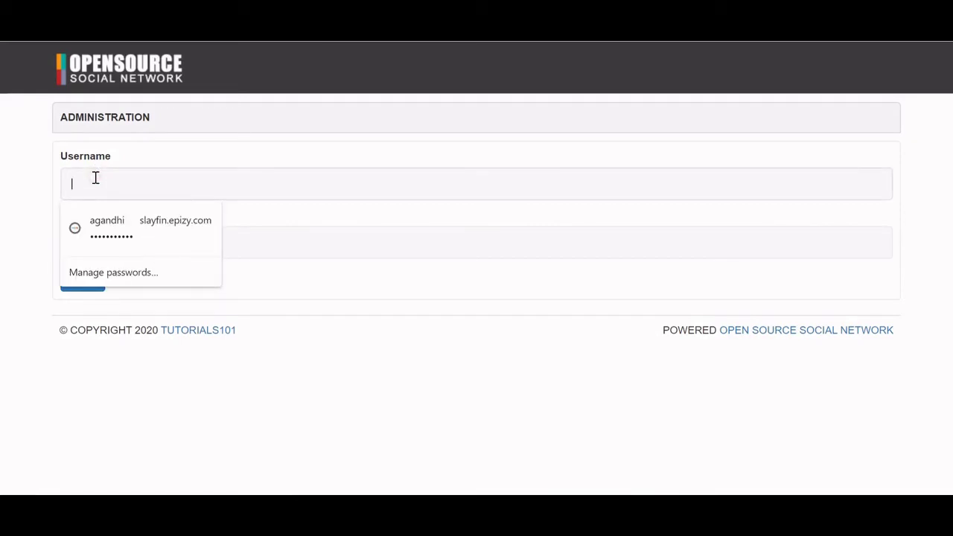
text(tutorialman101)
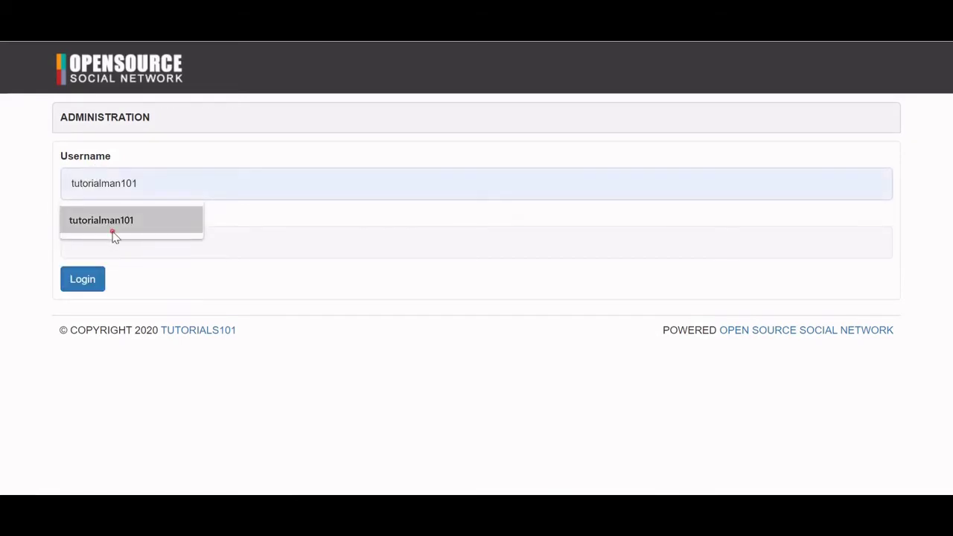
click(114, 237)
click(102, 241)
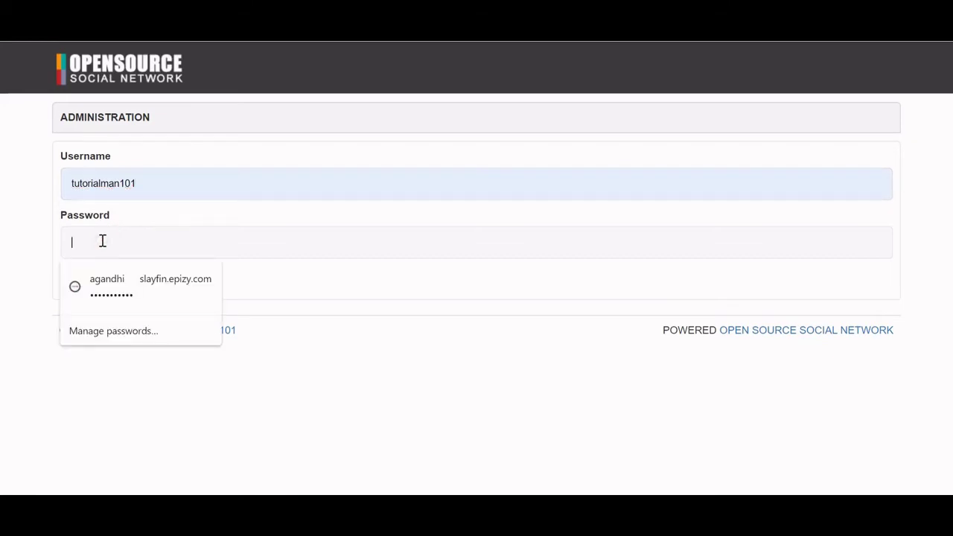
Enter the account password, sign in, and let Chrome save the login.
text(*********)
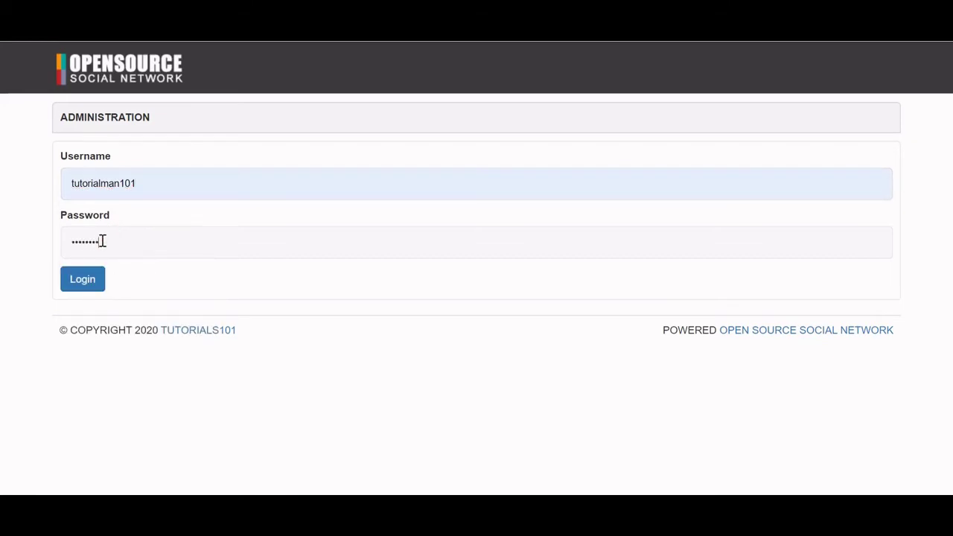
text(**************)
key(Return)
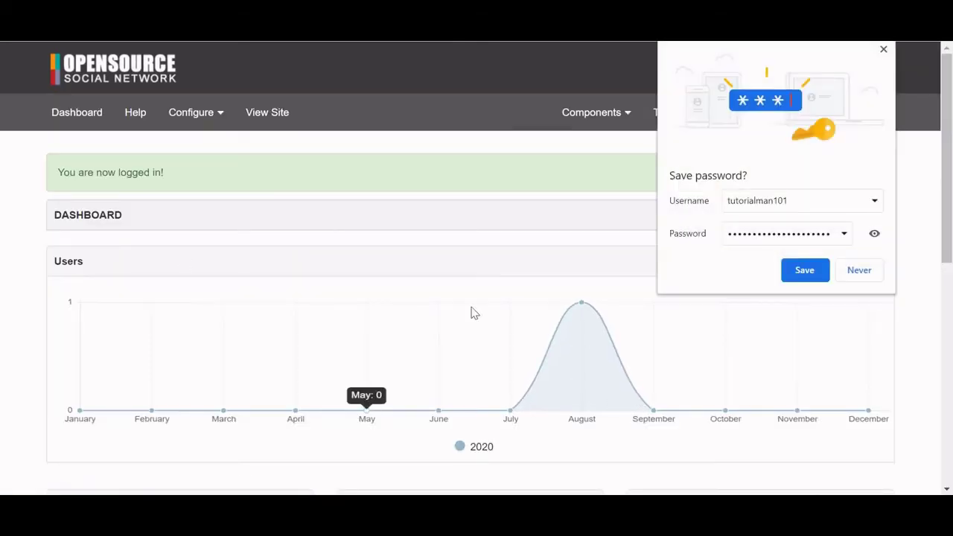
click(806, 268)
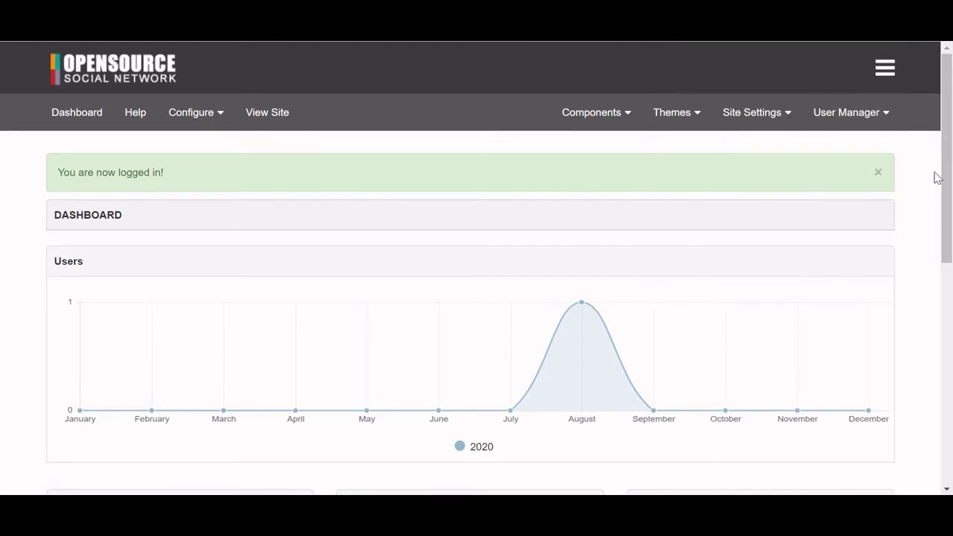
drag(948, 221, 932, 200)
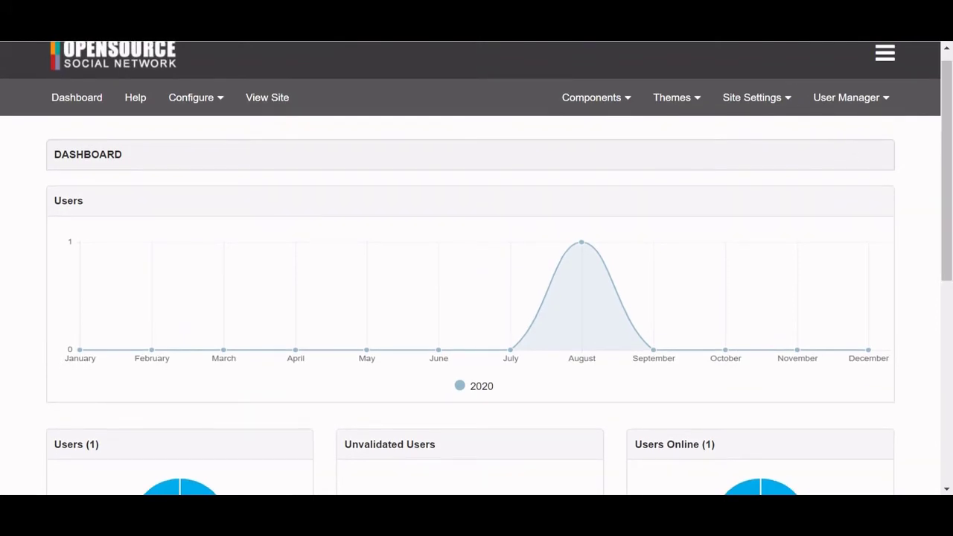
Load mywebsitetutorialforyou.epizy.com's ossn-v5.3 > ossn site in a new tab and log out.
key(ctrl+t)
text(mywebs)
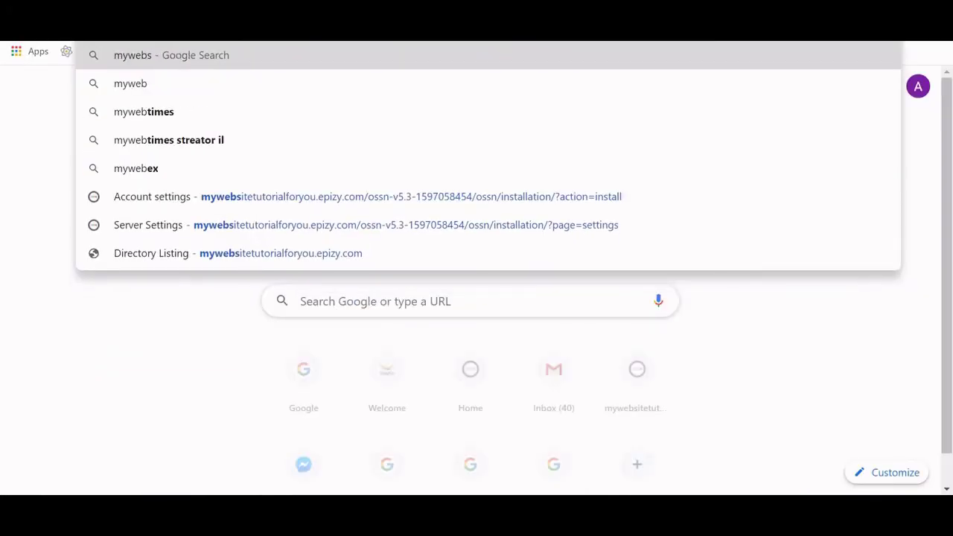
text(itetuto)
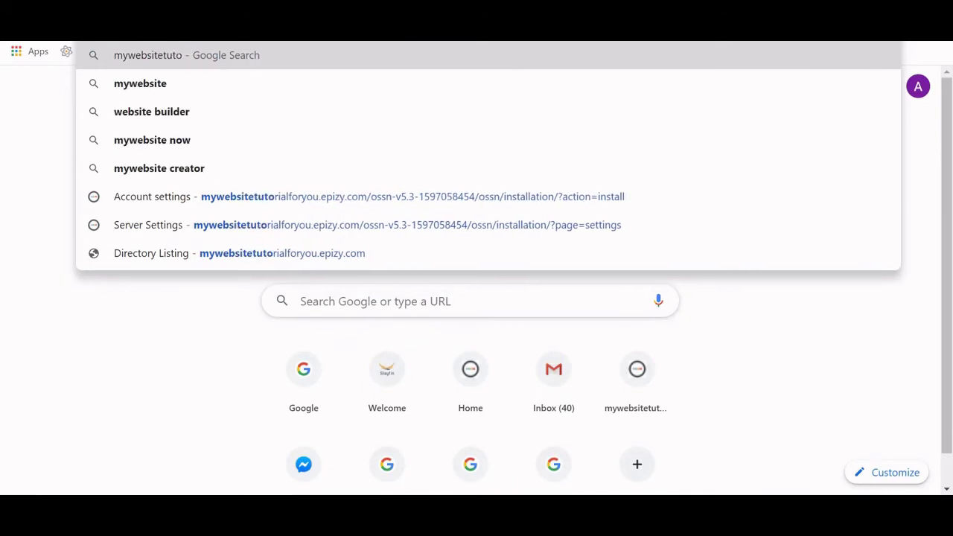
text(rialfor)
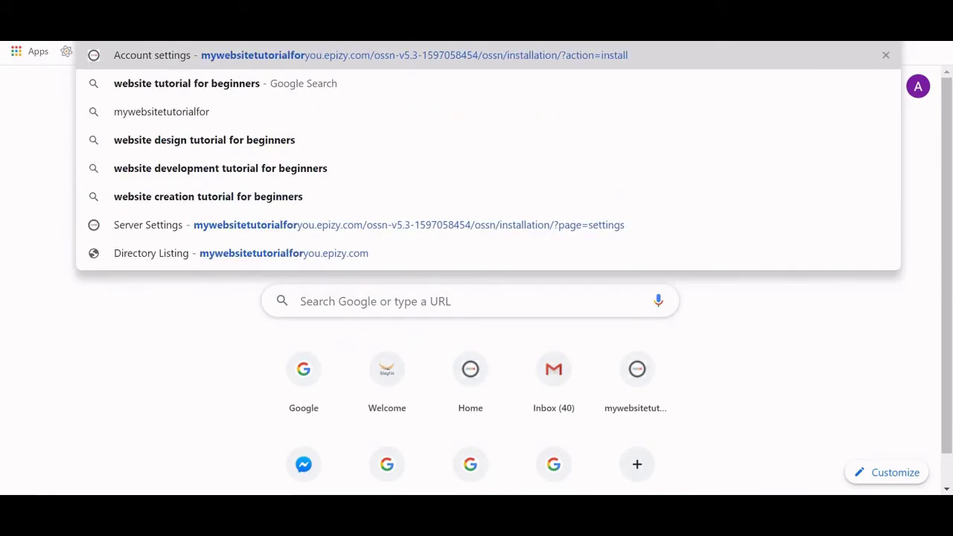
text(you.epi)
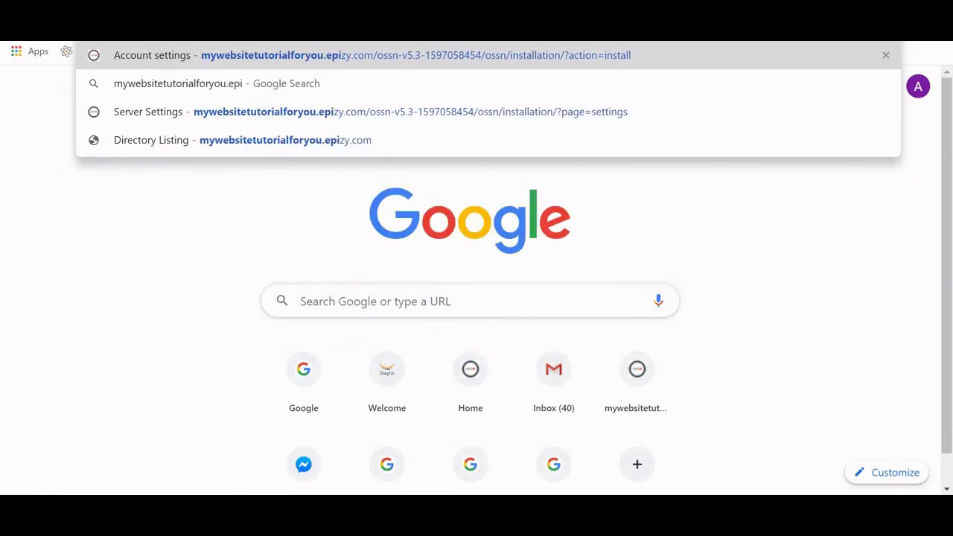
text(zy.com)
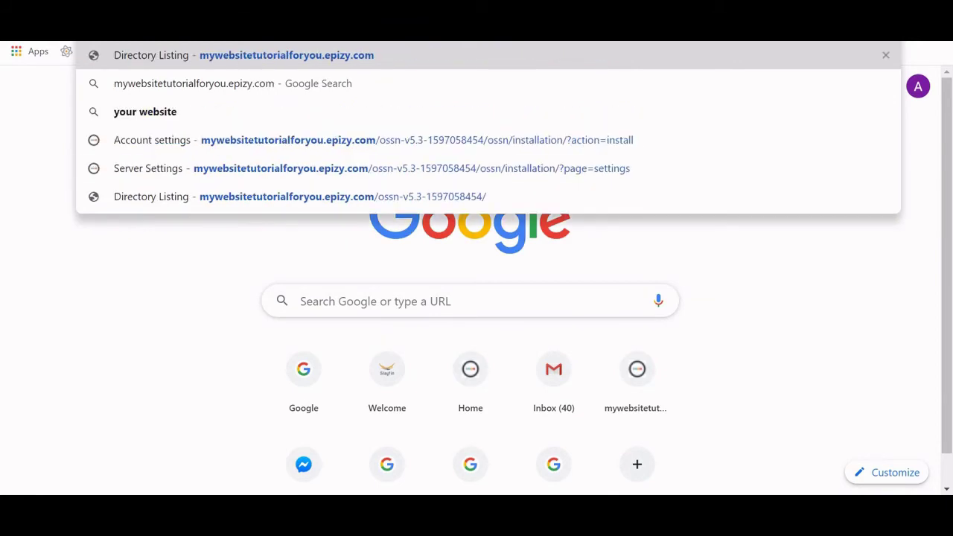
key(Return)
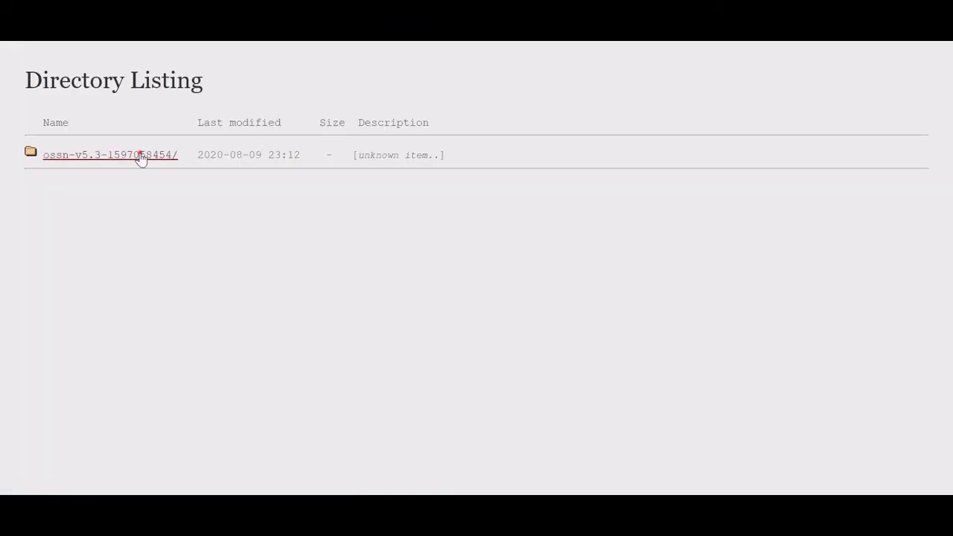
click(140, 158)
click(64, 199)
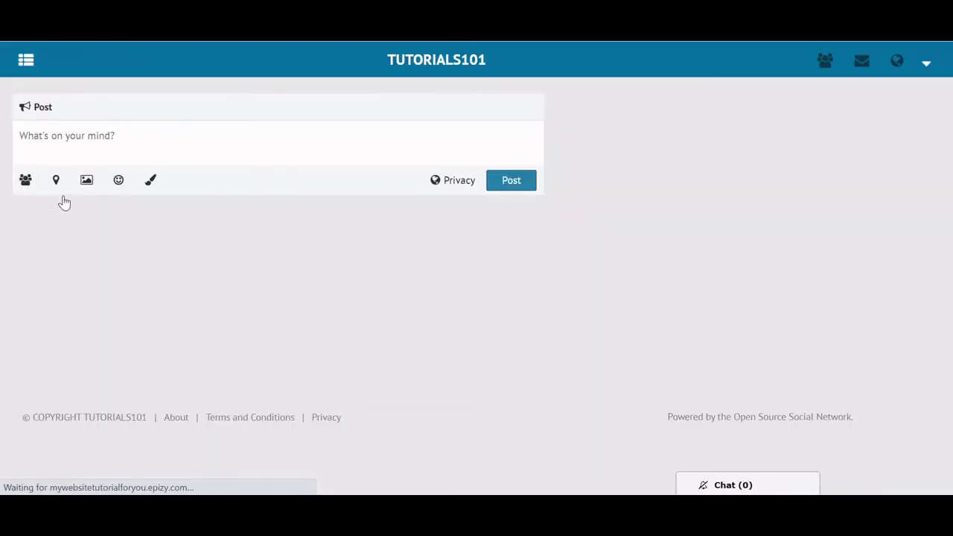
click(928, 64)
click(893, 160)
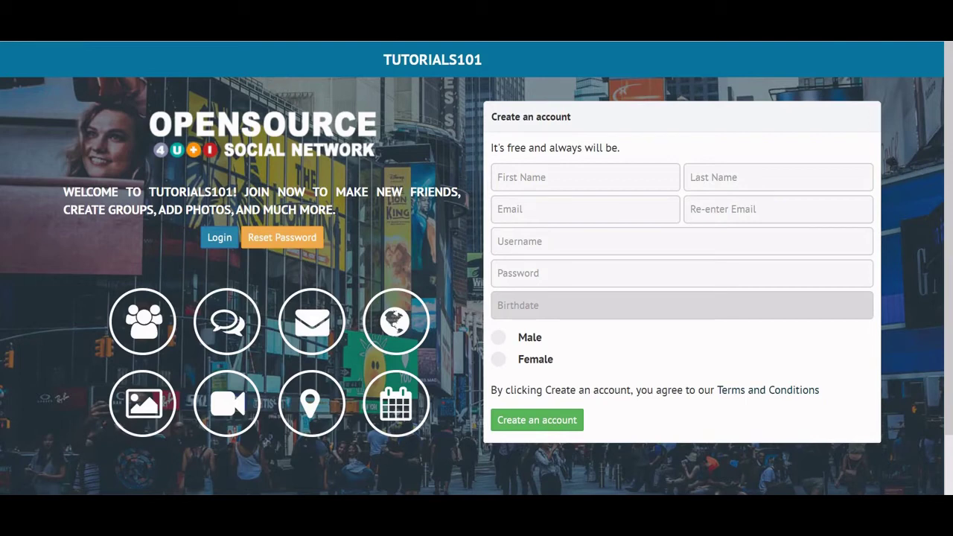
Go to slayfin.com in a new browser tab.
key(ctrl+t)
text(sla)
key(Return)
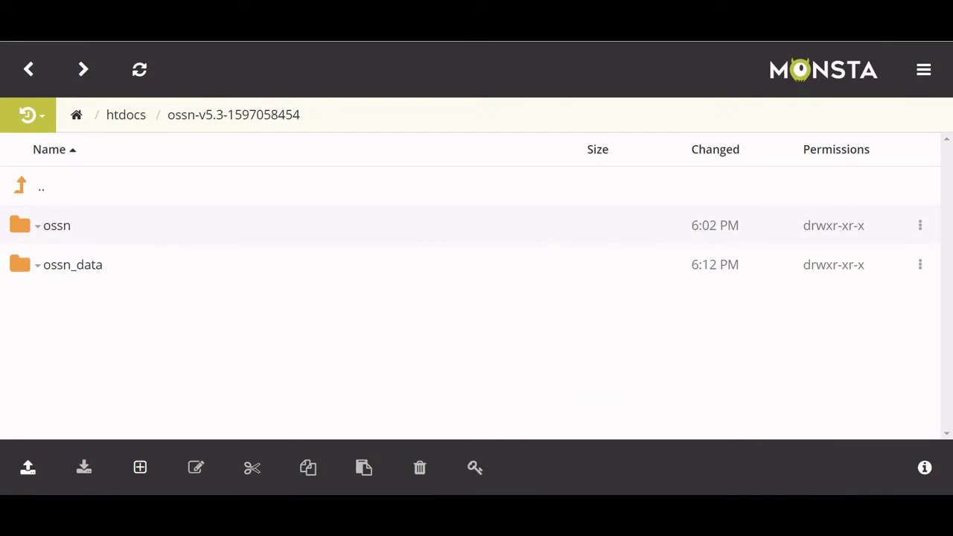
Browse ossn > themes > goblue > images in Monsta FTP to reach background.jpg.
click(59, 232)
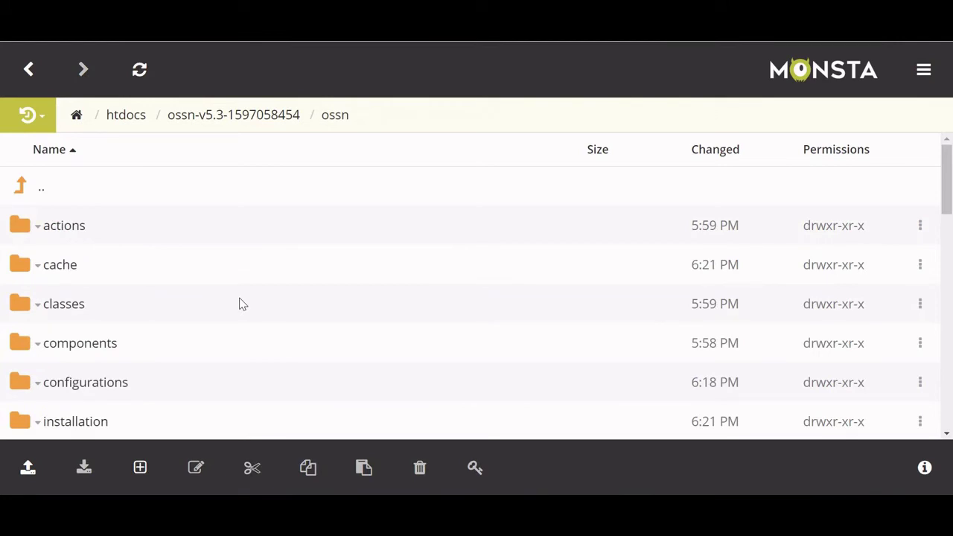
drag(949, 179, 404, 257)
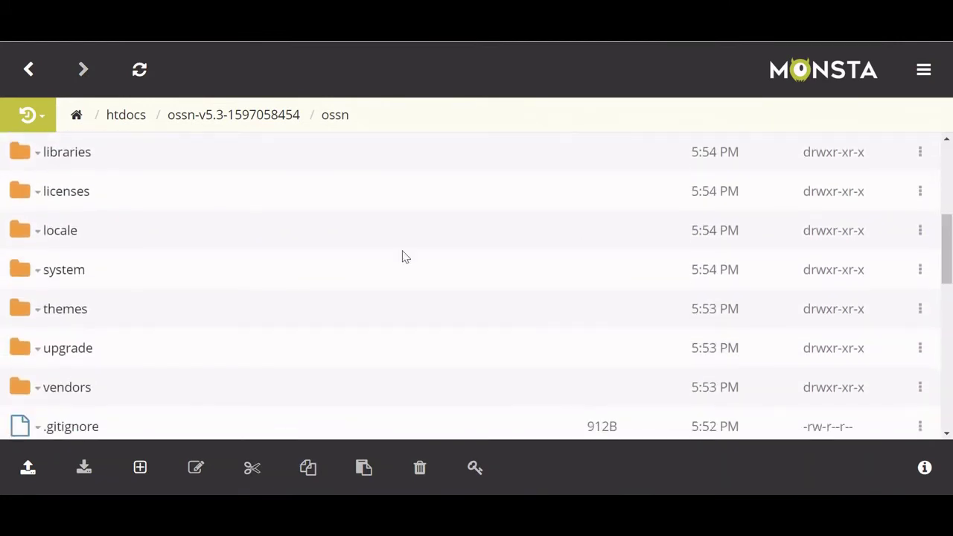
click(71, 315)
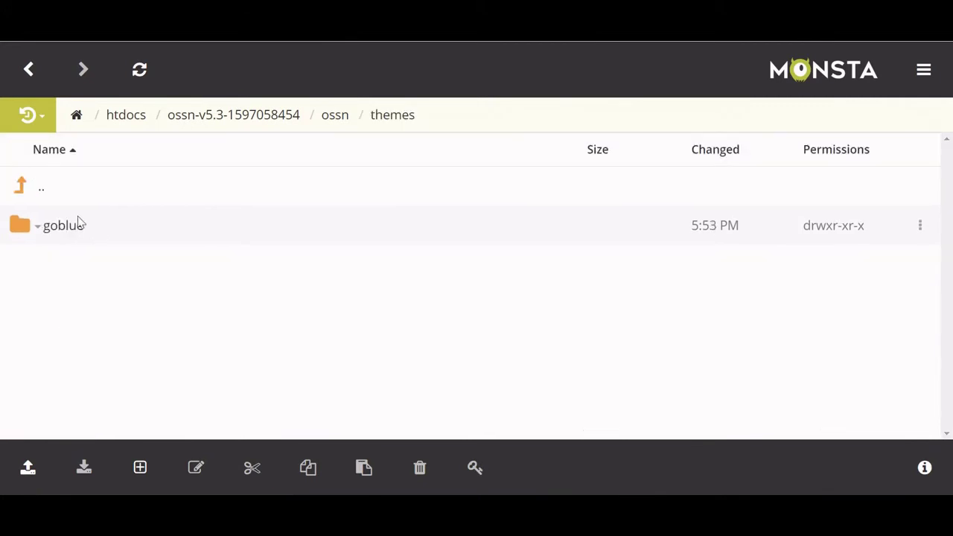
click(66, 226)
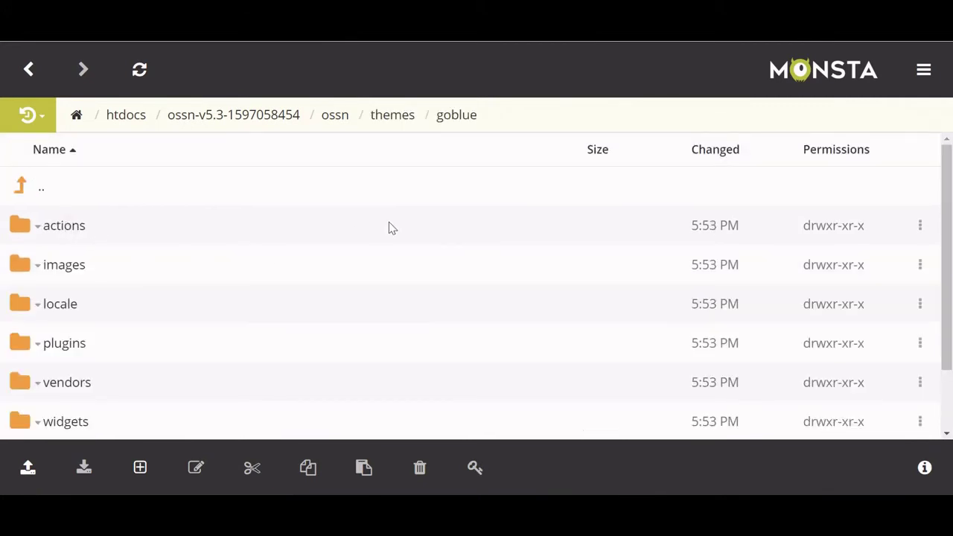
scroll(694, 224, down, 1)
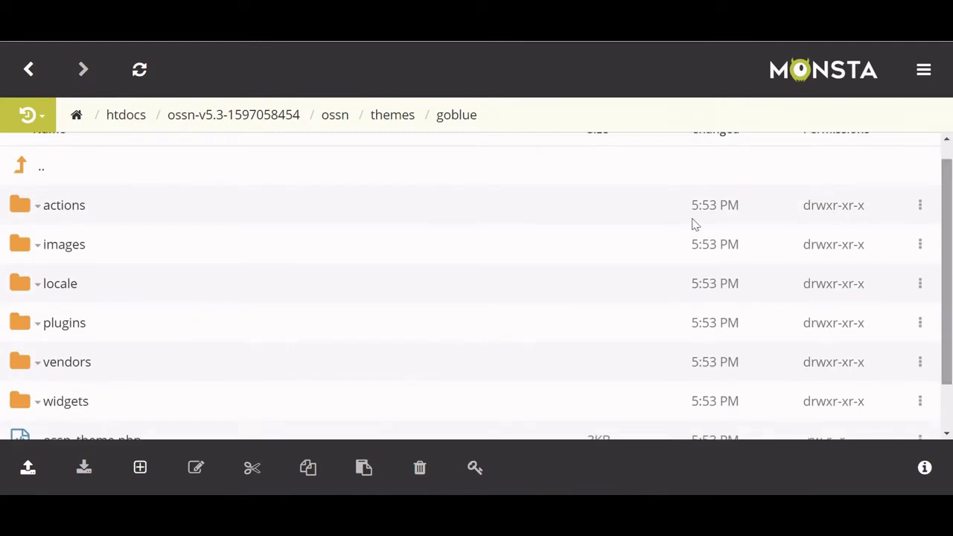
click(56, 255)
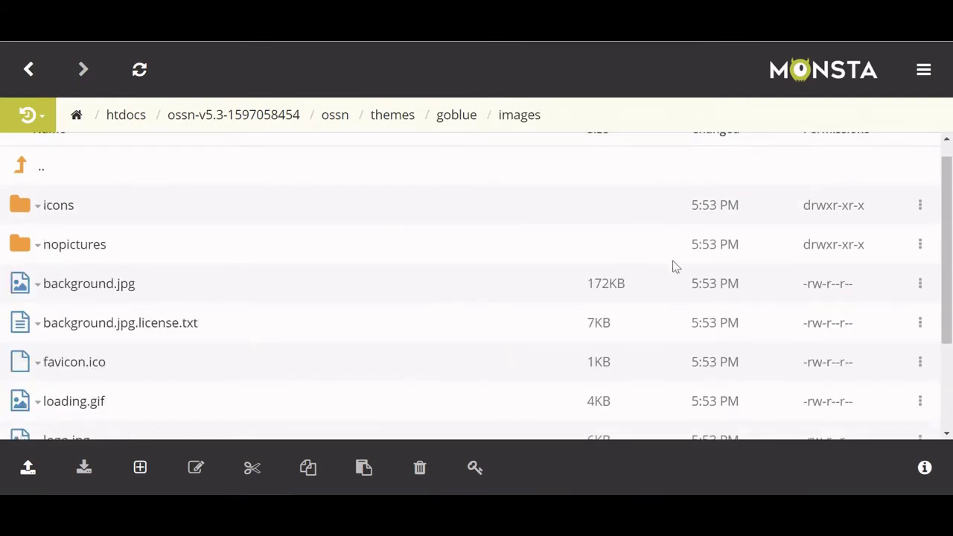
drag(943, 245, 948, 304)
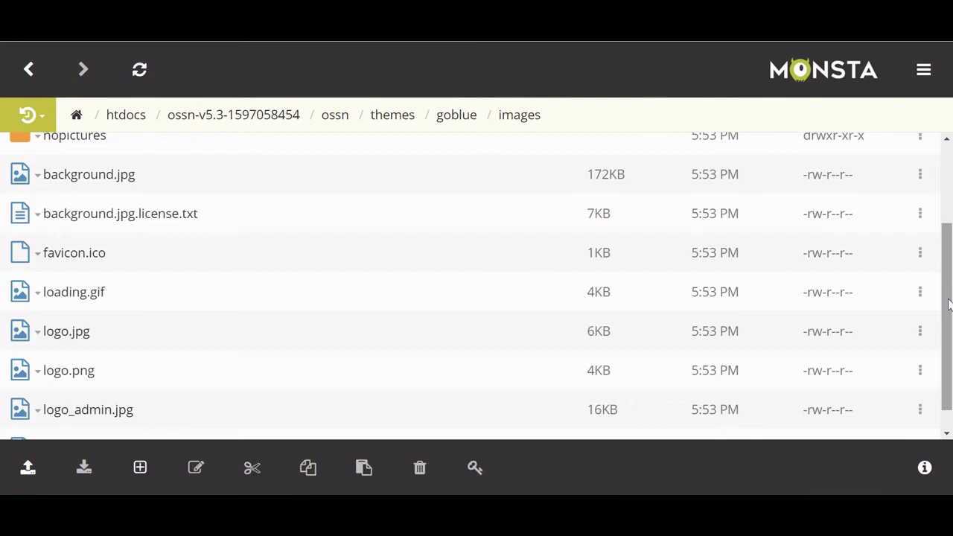
Search Google for 'jpg to favicon' in a new tab, then return to the file manager.
key(ctrl+t)
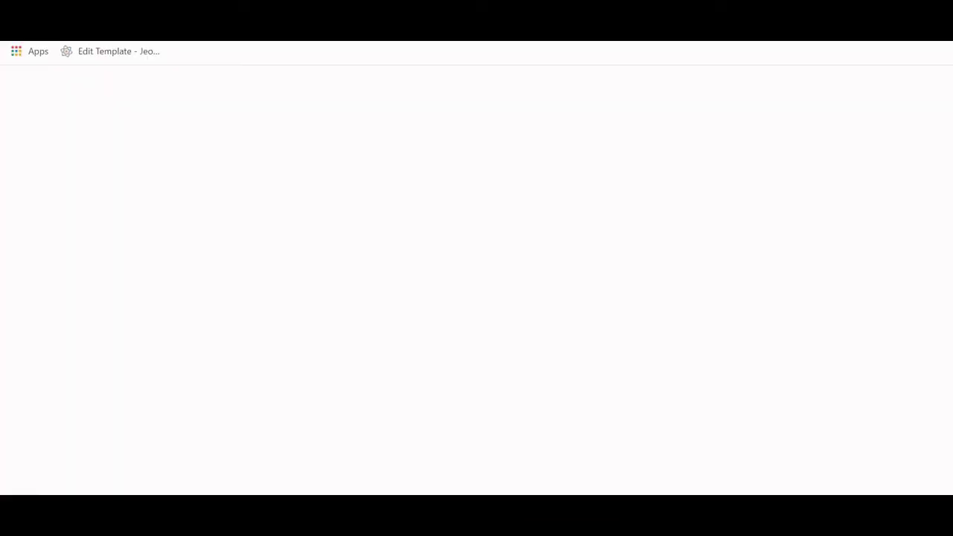
text(jpg to favic)
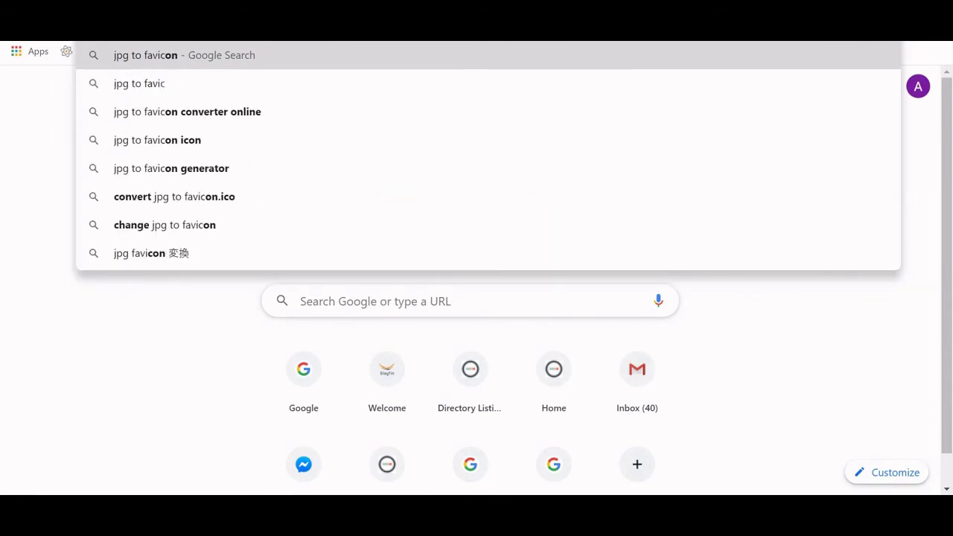
key(Return)
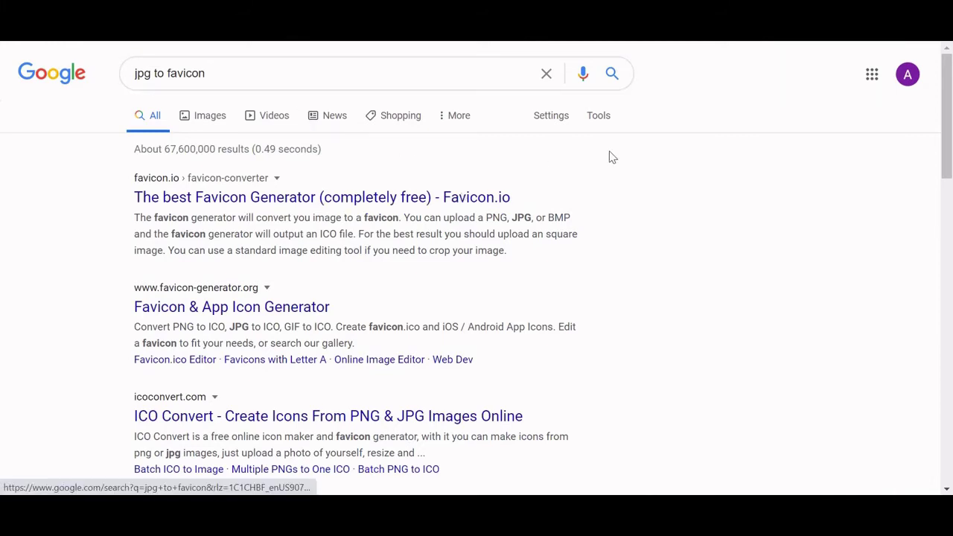
click(207, 41)
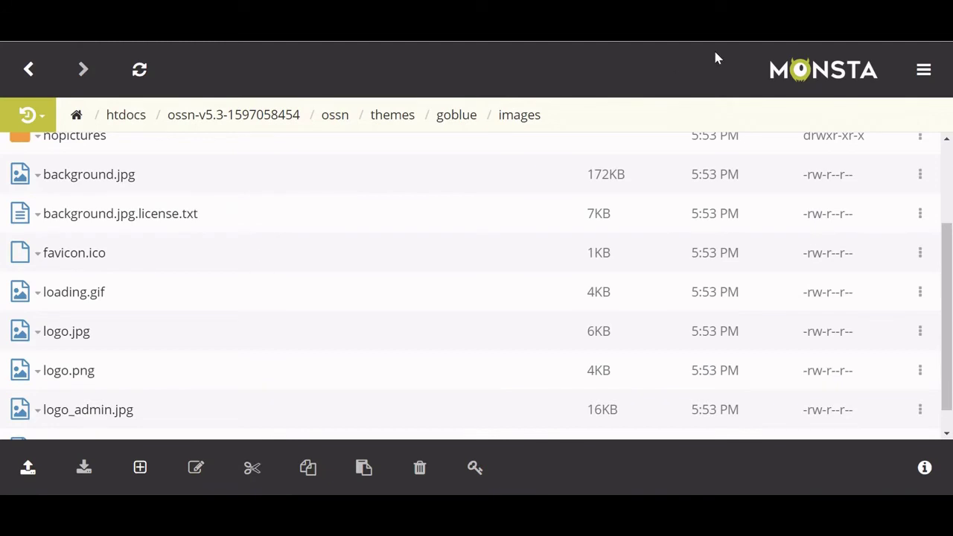
Run a Google search for unsplash in another new tab.
key(ctrl+t)
text(u)
key(BackSpace)
text(amp)
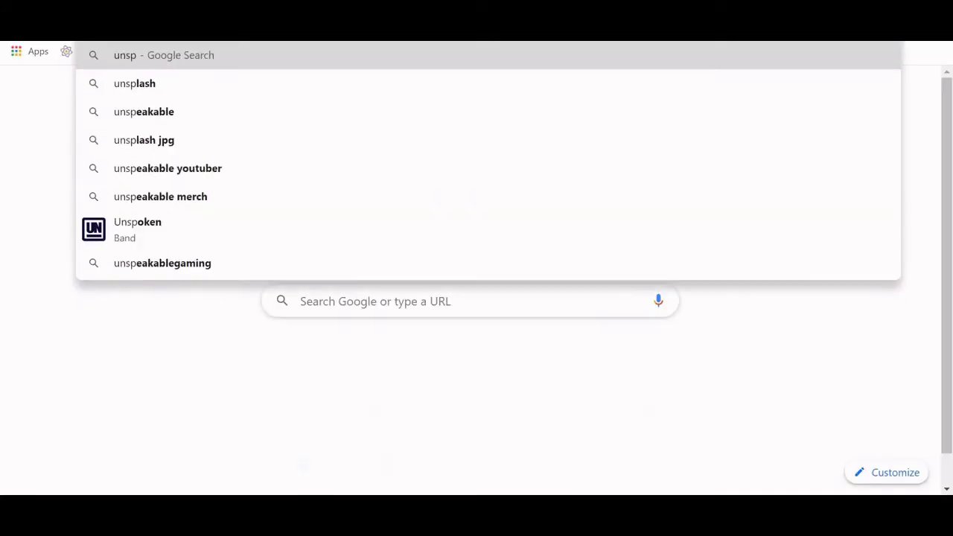
key(Escape)
key(Return)
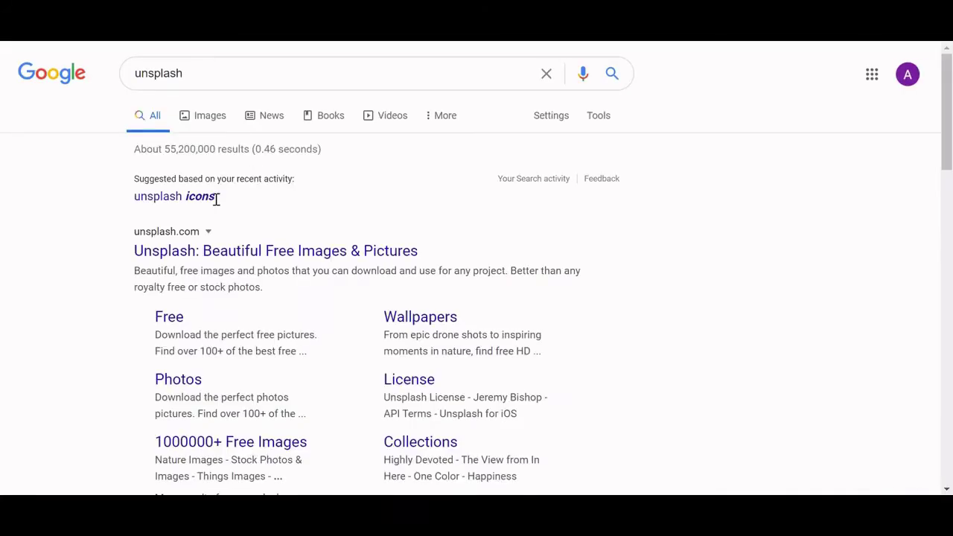
Download the subway-platform photo from Unsplash's COVID-19 topic, then return to the file manager.
click(224, 260)
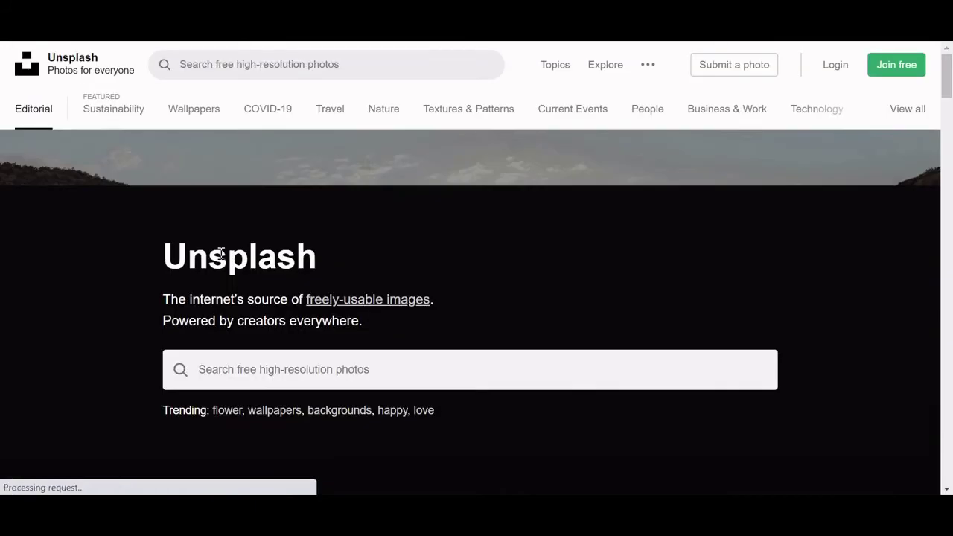
drag(941, 92, 257, 187)
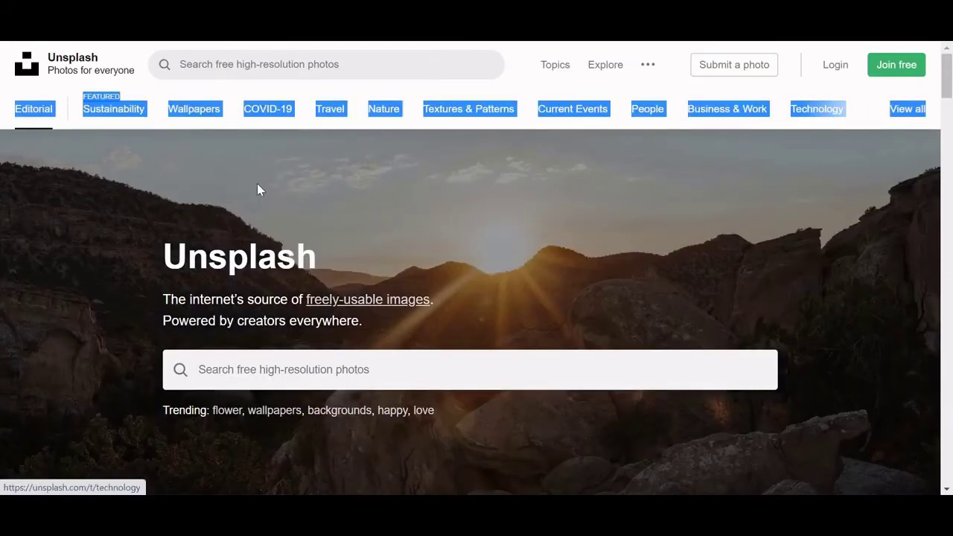
click(267, 119)
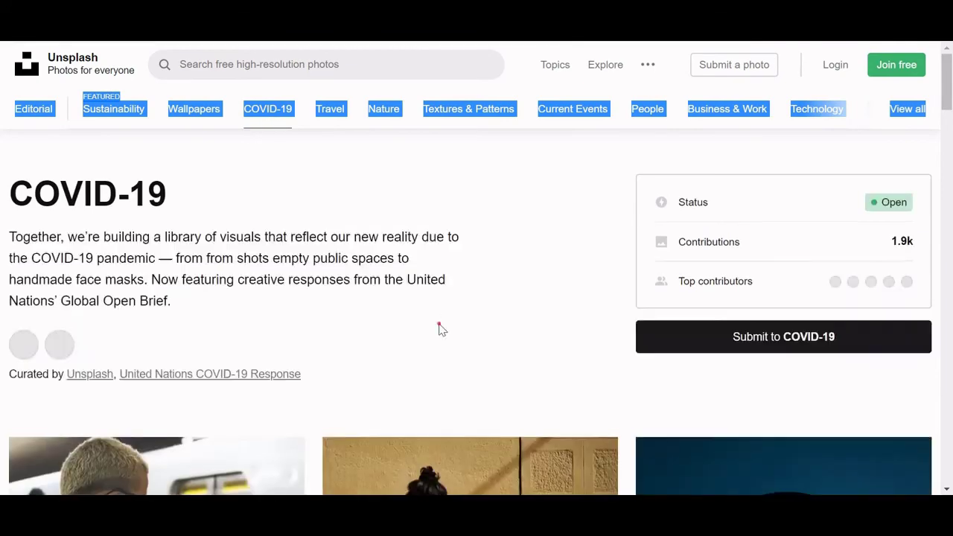
scroll(952, 123, down, 2)
scroll(951, 123, down, 5)
scroll(951, 122, up, 3)
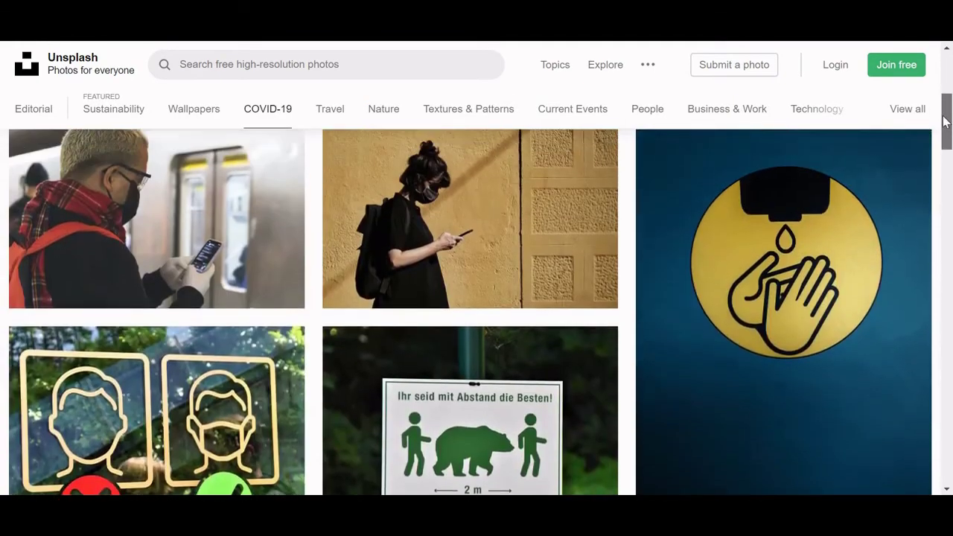
click(164, 236)
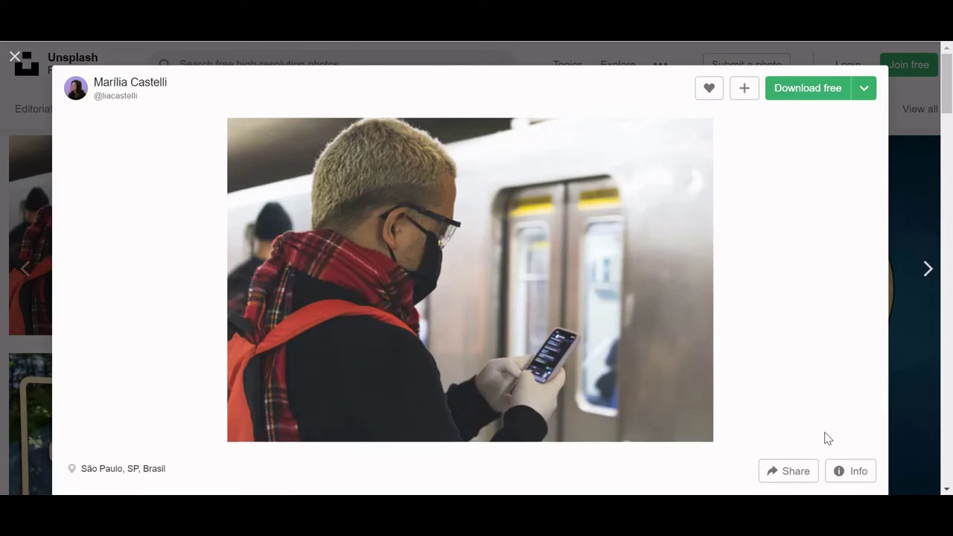
click(795, 86)
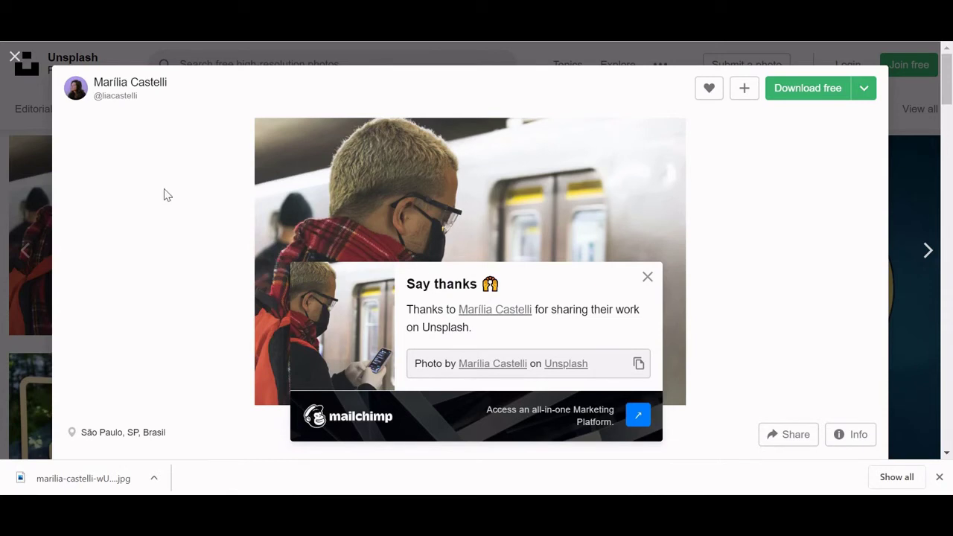
key(ctrl+Tab)
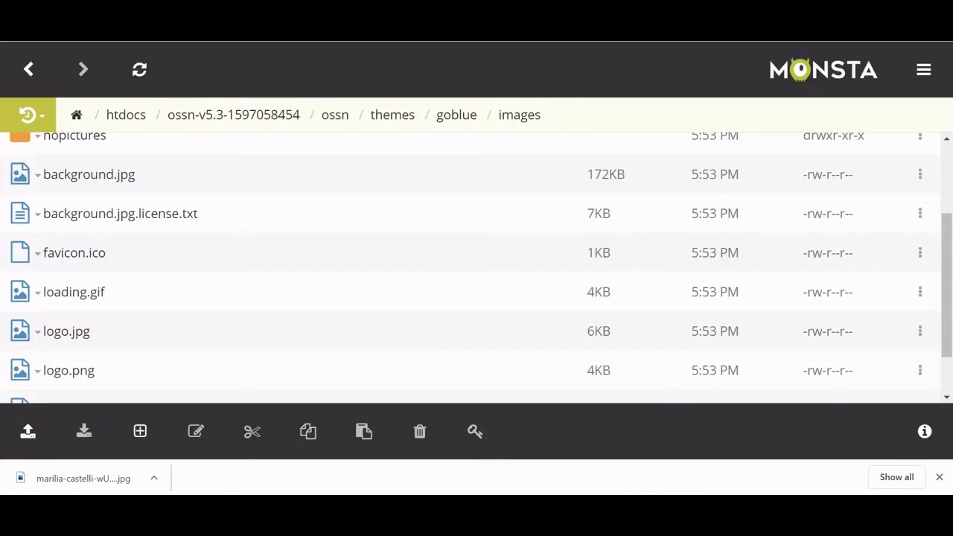
Delete background.jpg from the goblue images folder, then reload the site's sign-up page.
right_click(148, 176)
click(195, 319)
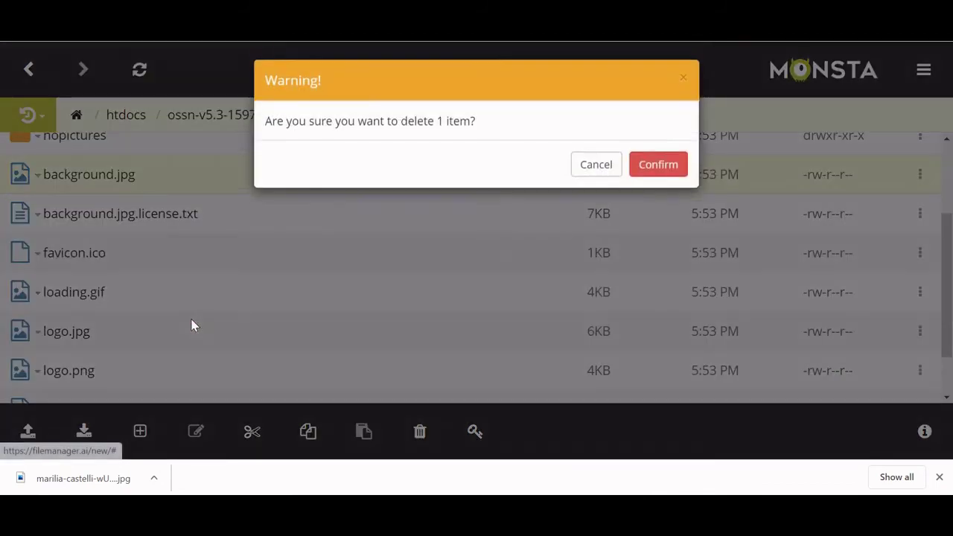
click(640, 175)
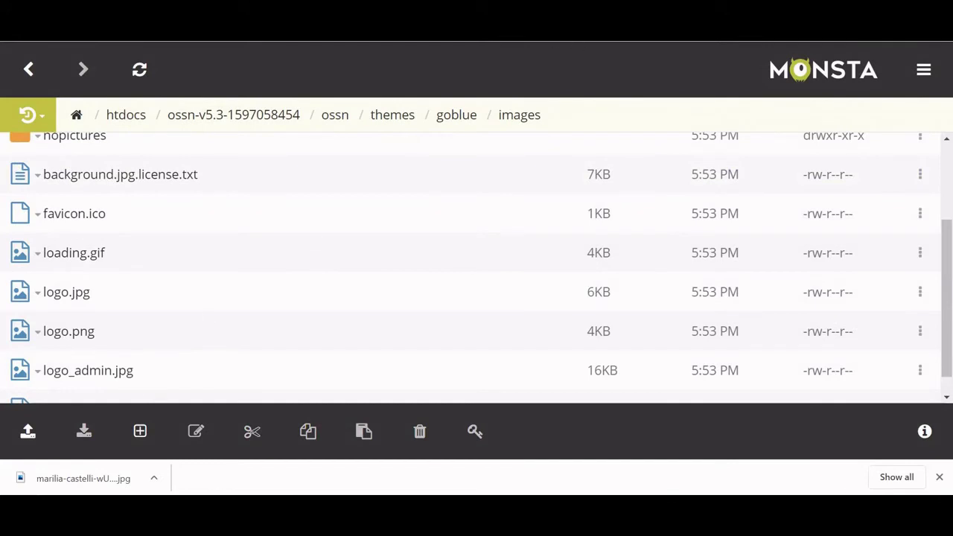
key(ctrl+Tab)
click(58, 41)
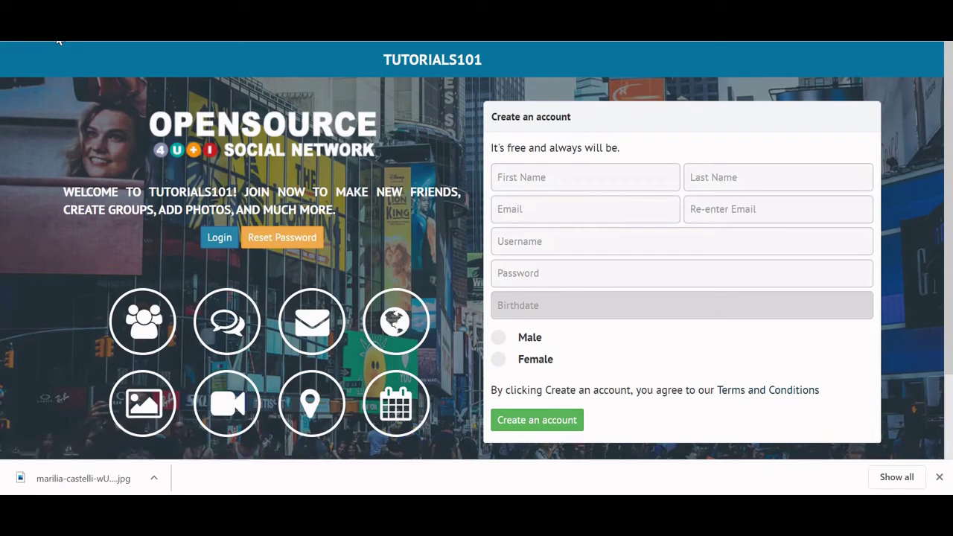
Open Site Settings > Cache from the admin dashboard, then cycle through the other tabs.
key(ctrl+Tab)
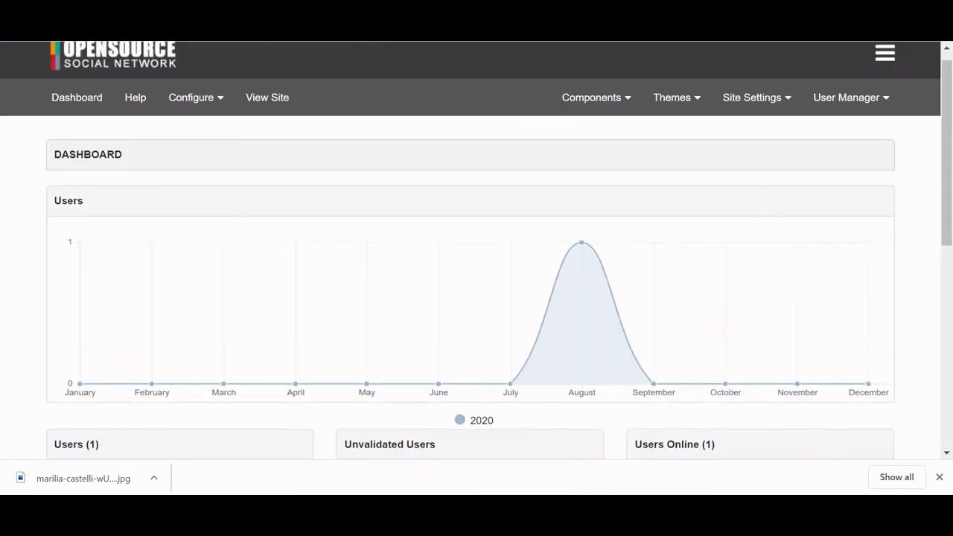
click(732, 99)
click(735, 150)
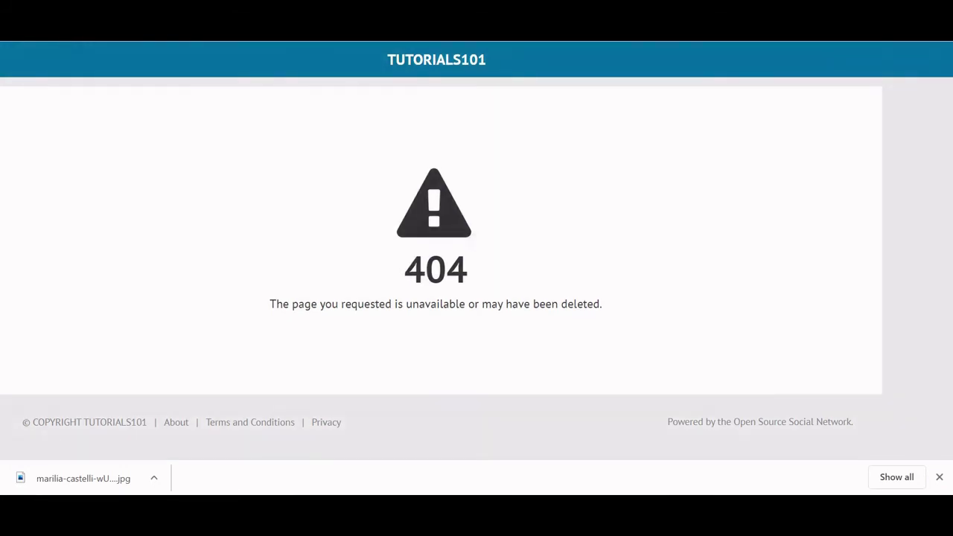
key(ctrl+Tab)
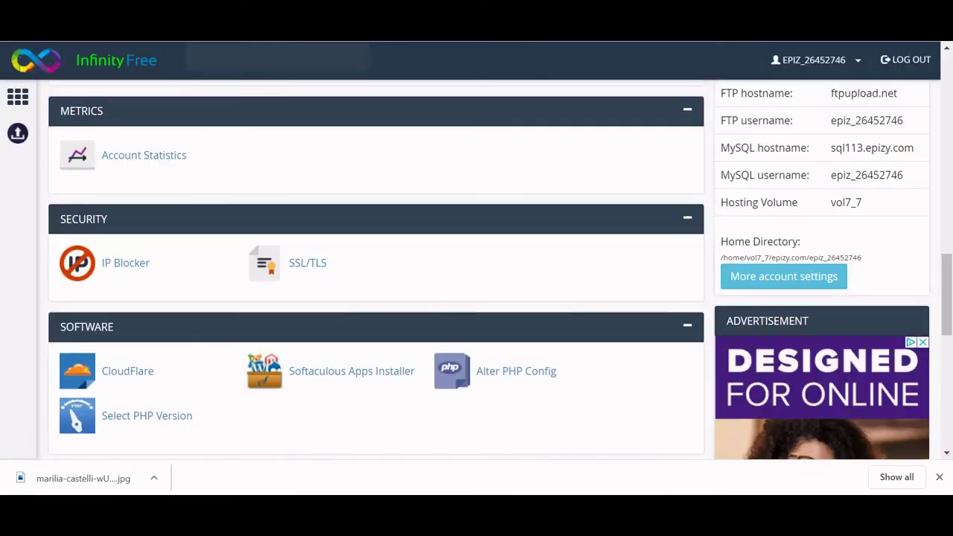
key(ctrl+Tab)
key(ctrl+Tab)
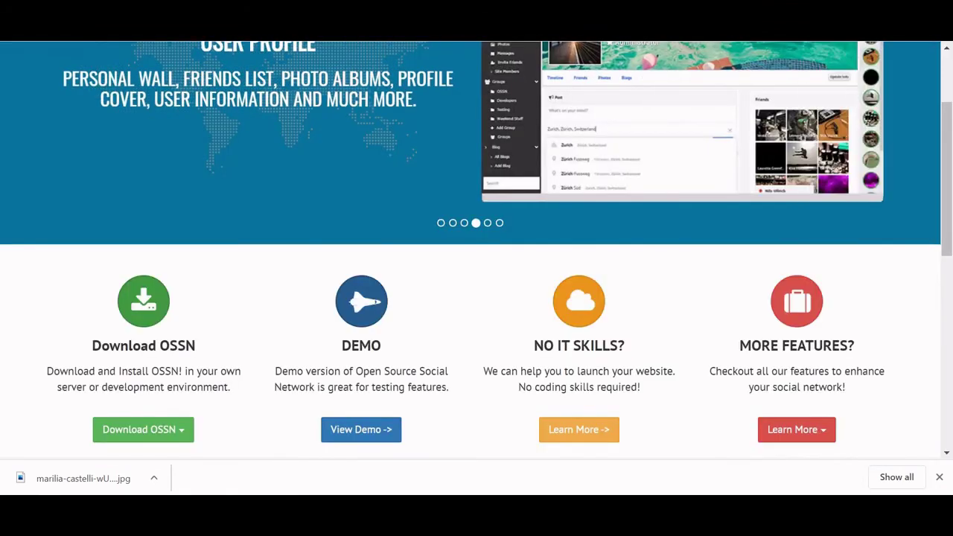
key(ctrl+Tab)
key(ctrl+Tab)
key(ctrl+Tab)
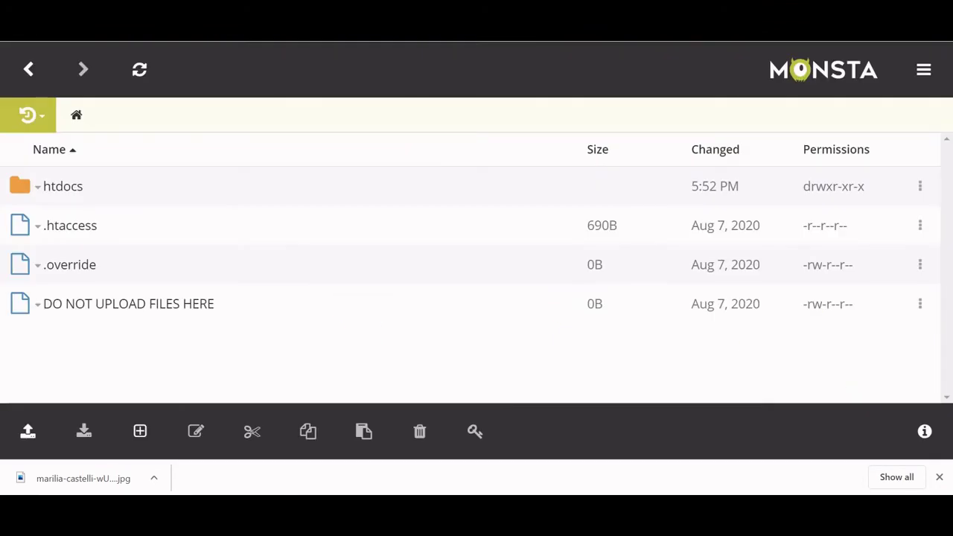
key(ctrl+t)
text(slay)
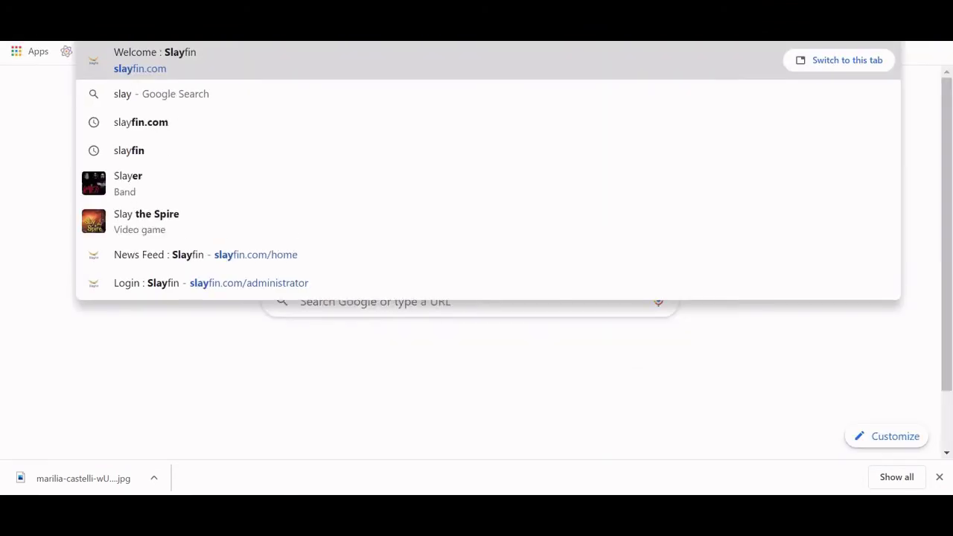
key(BackSpace)
key(BackSpace)
key(BackSpace)
key(BackSpace)
key(BackSpace)
text(webs)
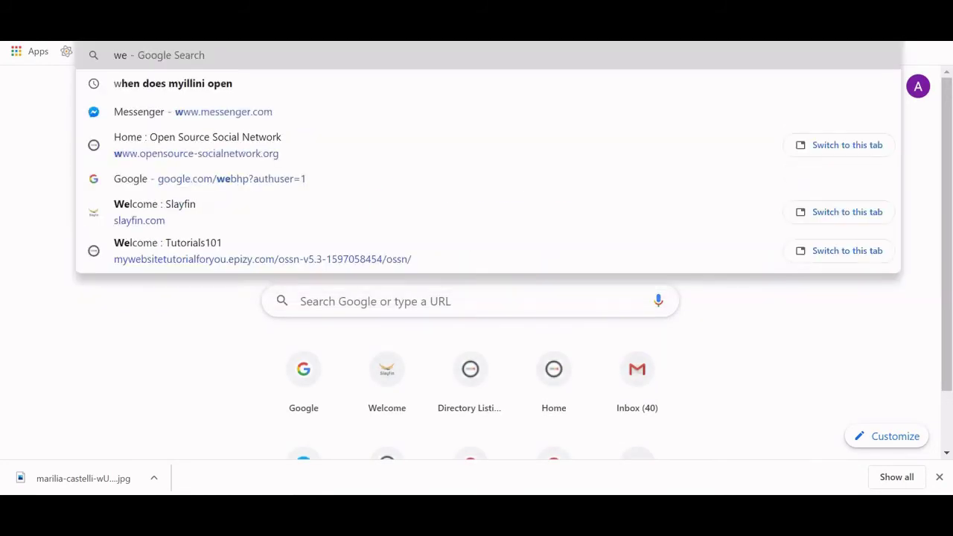
key(BackSpace)
key(BackSpace)
key(BackSpace)
key(BackSpace)
text(my)
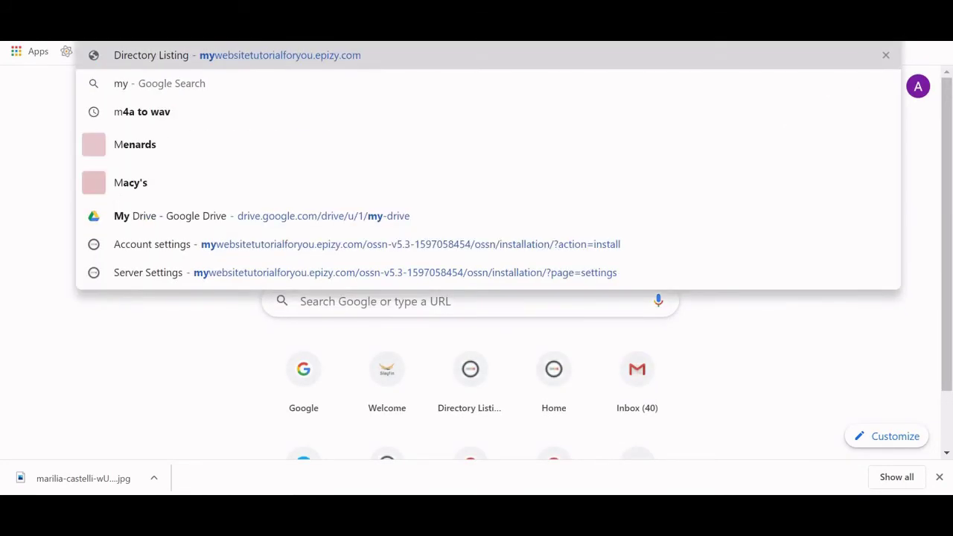
key(Return)
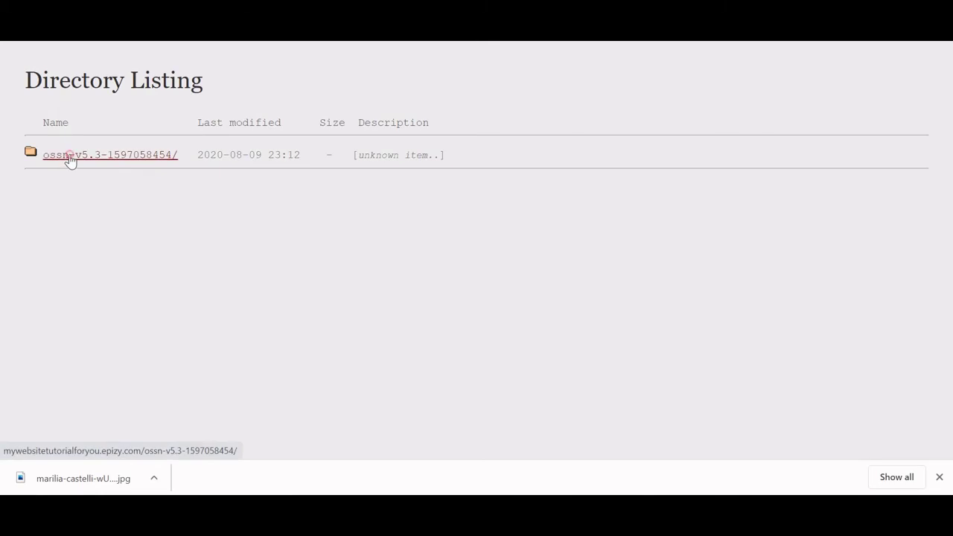
click(67, 158)
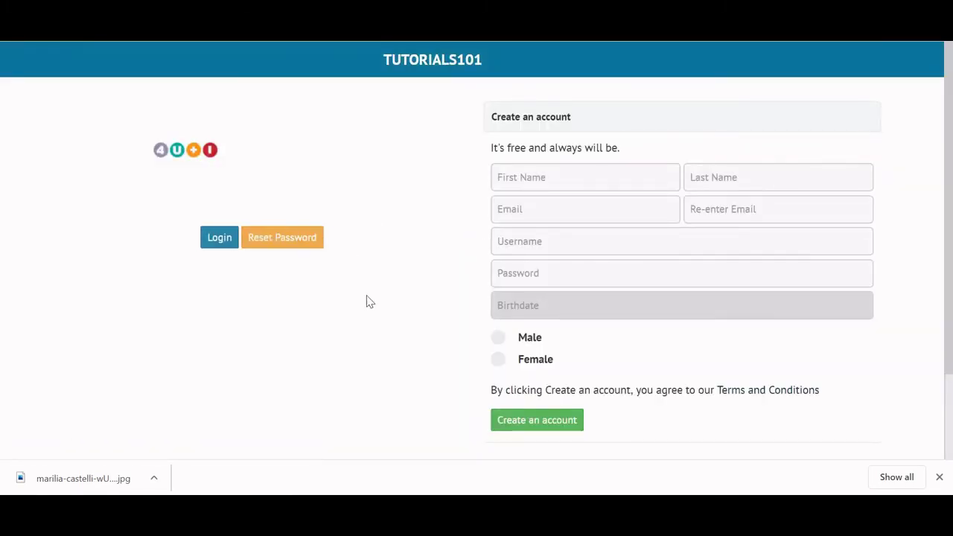
Sign in with the saved tutorialman101 login and open the Administrator panel.
click(221, 238)
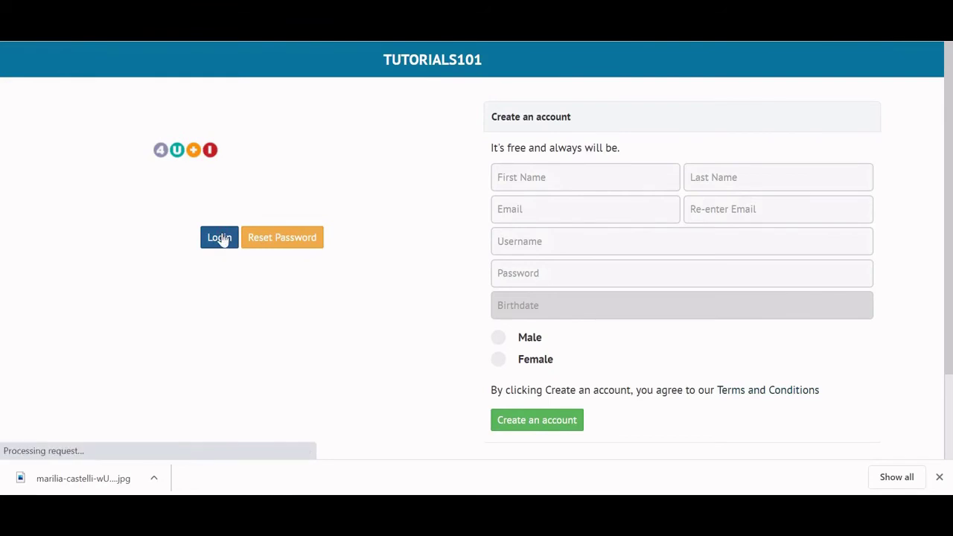
click(321, 174)
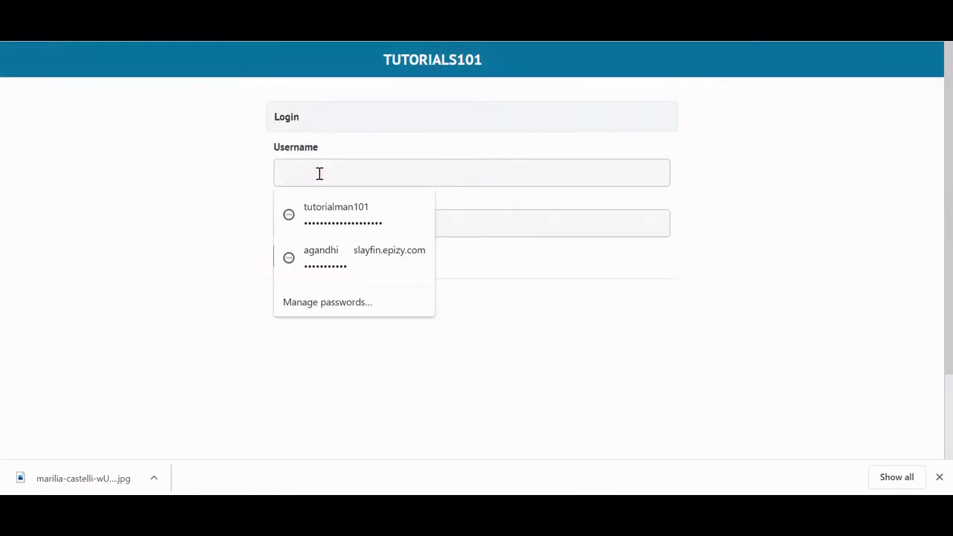
click(320, 210)
click(296, 255)
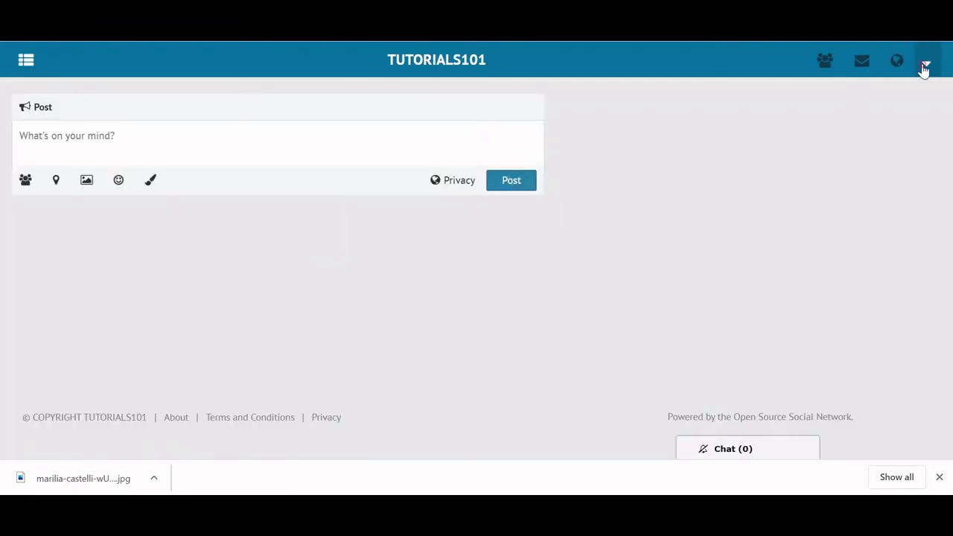
click(924, 64)
click(756, 218)
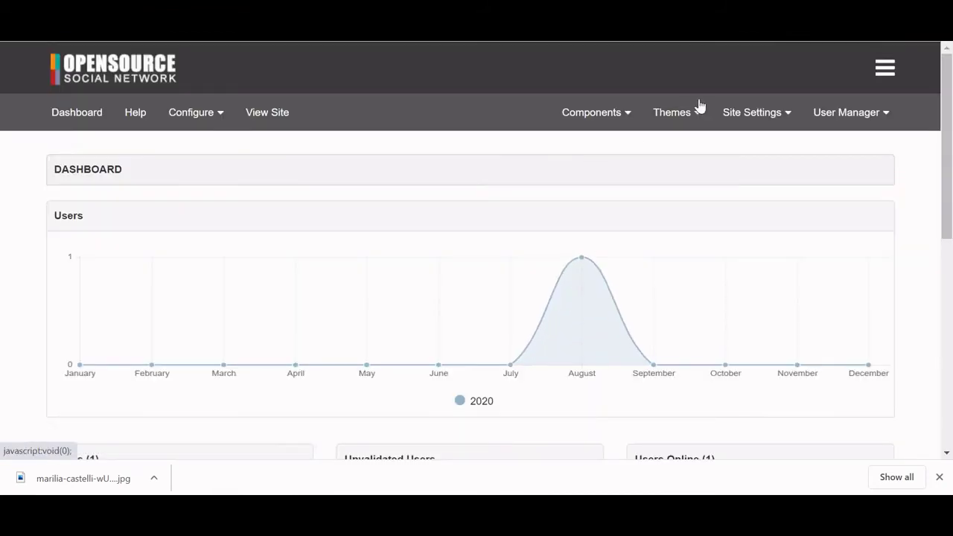
Save the Cache settings under Site Settings to flush the cache, then start a new browser tab.
click(751, 113)
click(729, 166)
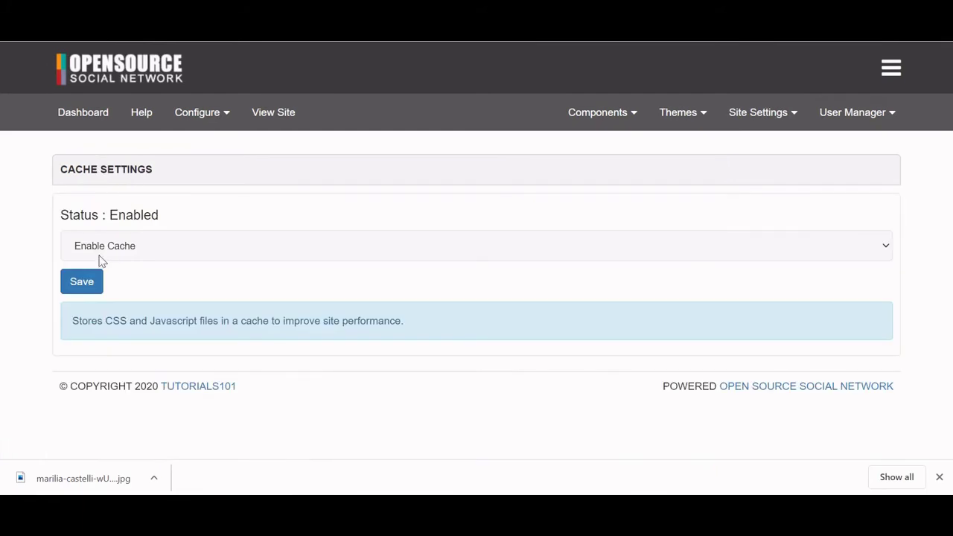
click(80, 286)
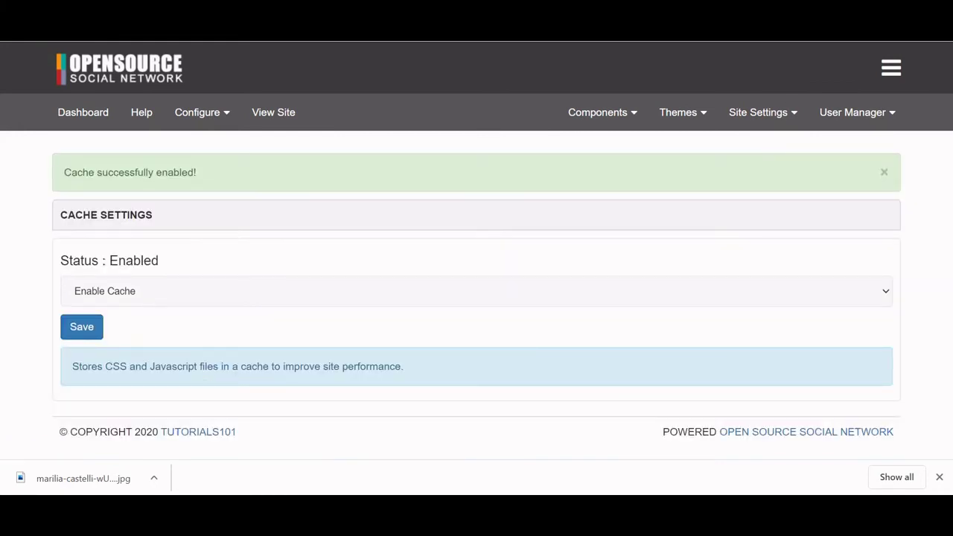
key(ctrl+t)
Open the ossn site through the Directory Listing via the ossn-v5.3 folder.
text(tu)
key(BackSpace)
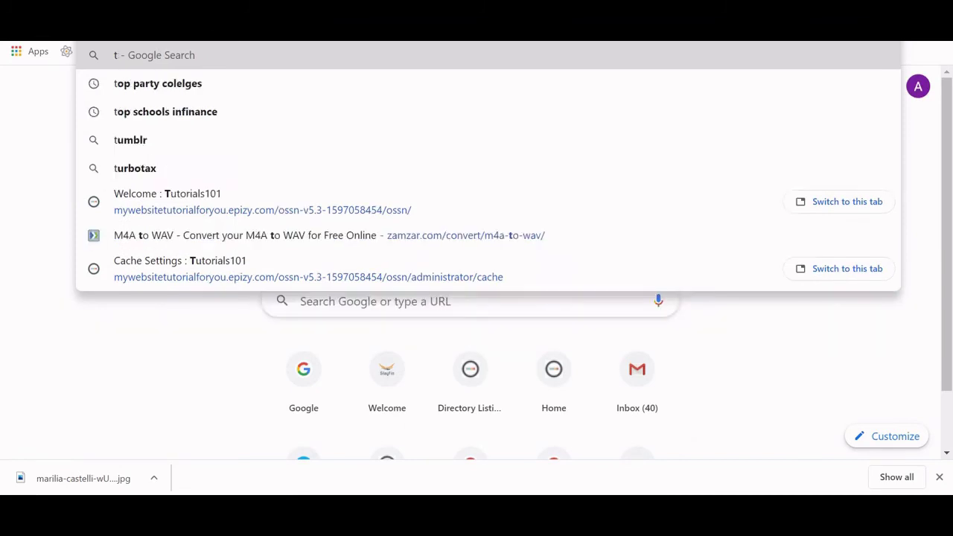
key(BackSpace)
text(m)
key(Return)
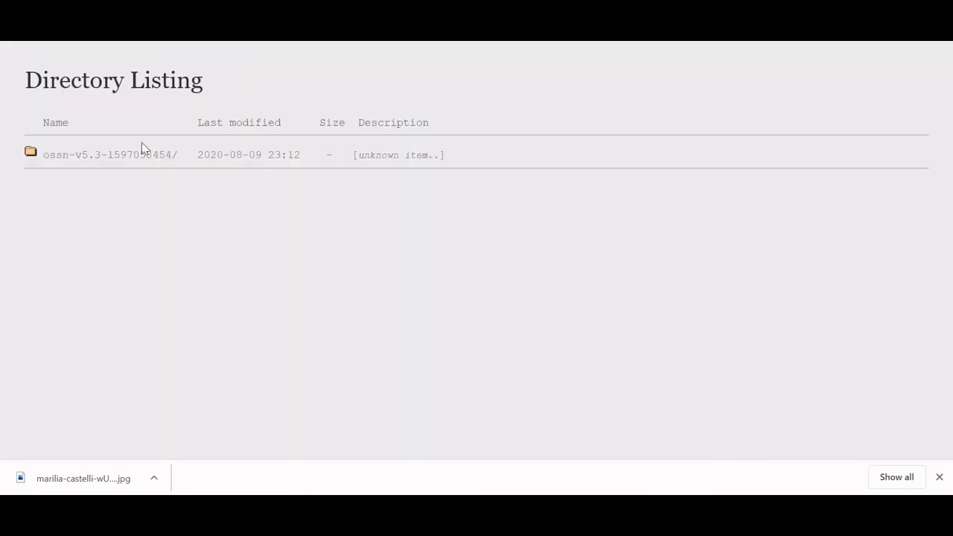
click(133, 157)
click(52, 200)
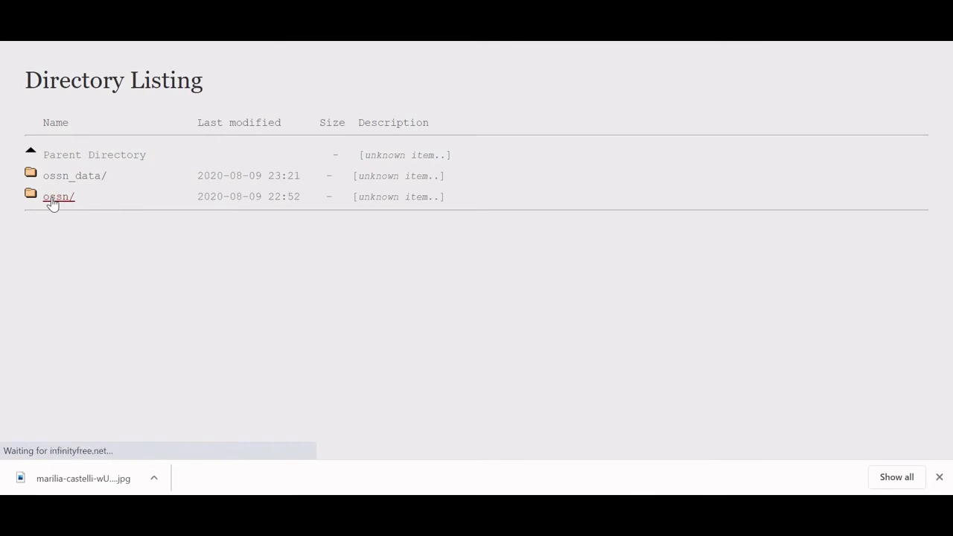
Log out to view the login page, then return to the file manager tab.
click(931, 64)
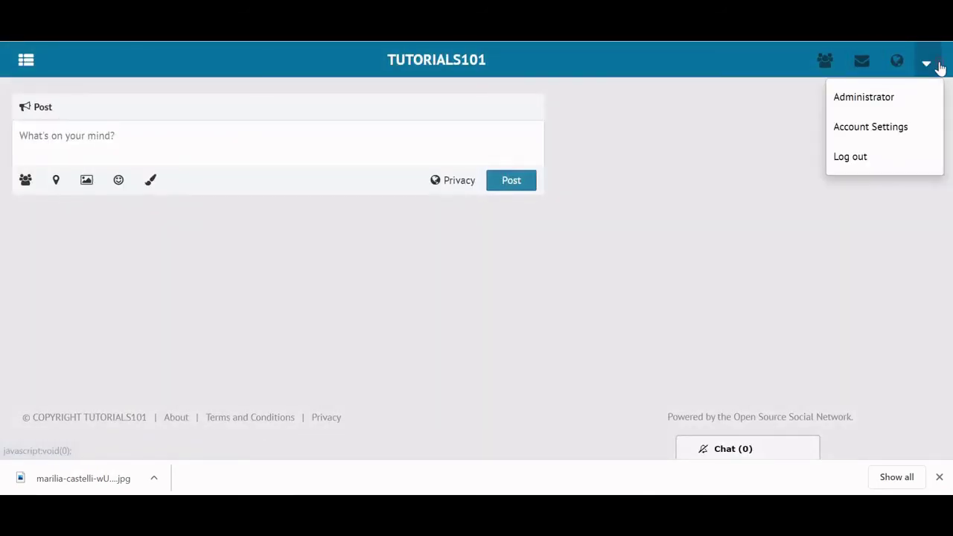
click(875, 157)
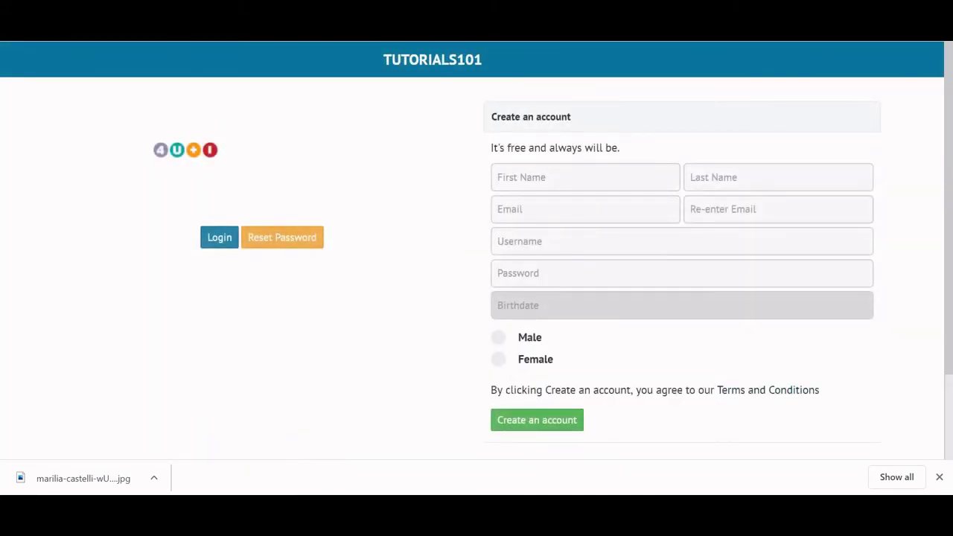
key(ctrl+Tab)
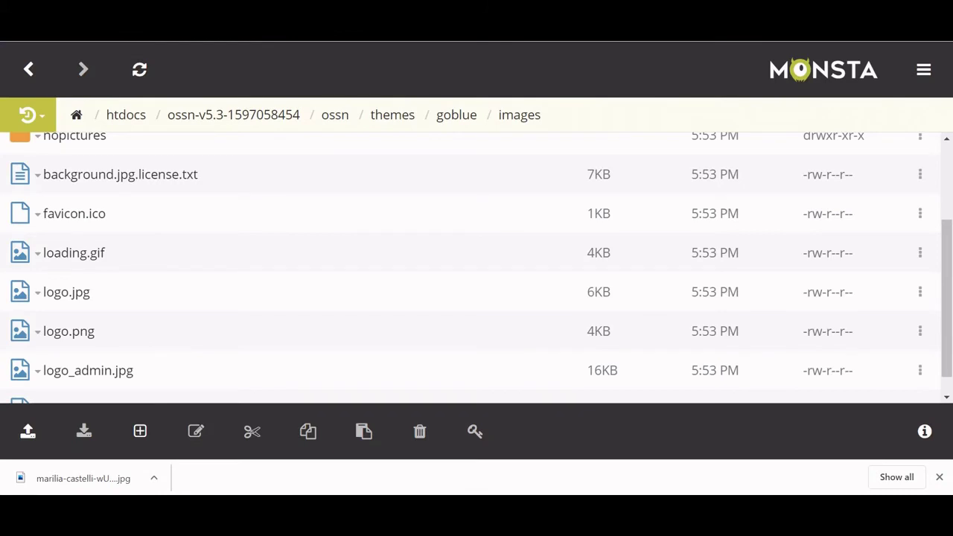
Upload the background image from 3D Objects into goblue/images, replacing background.jpg.
click(27, 432)
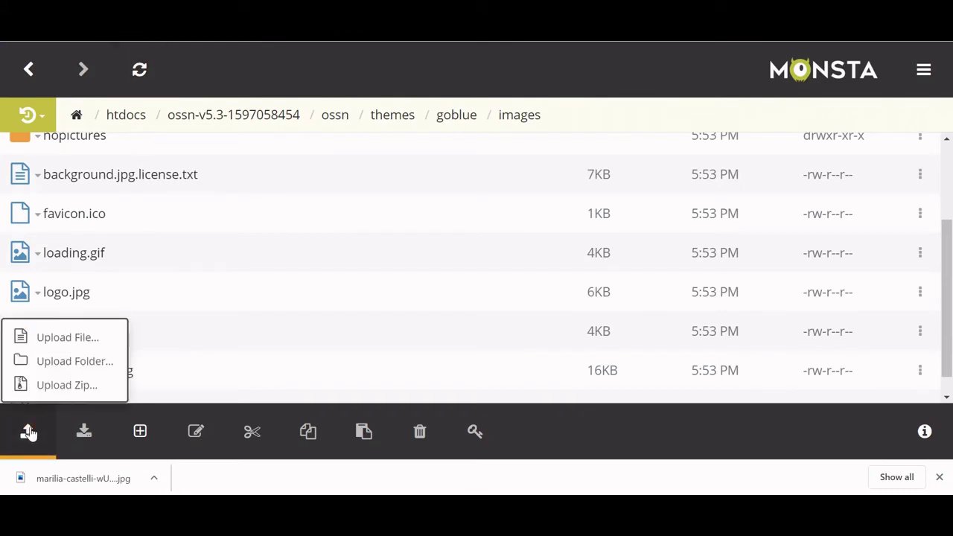
click(62, 340)
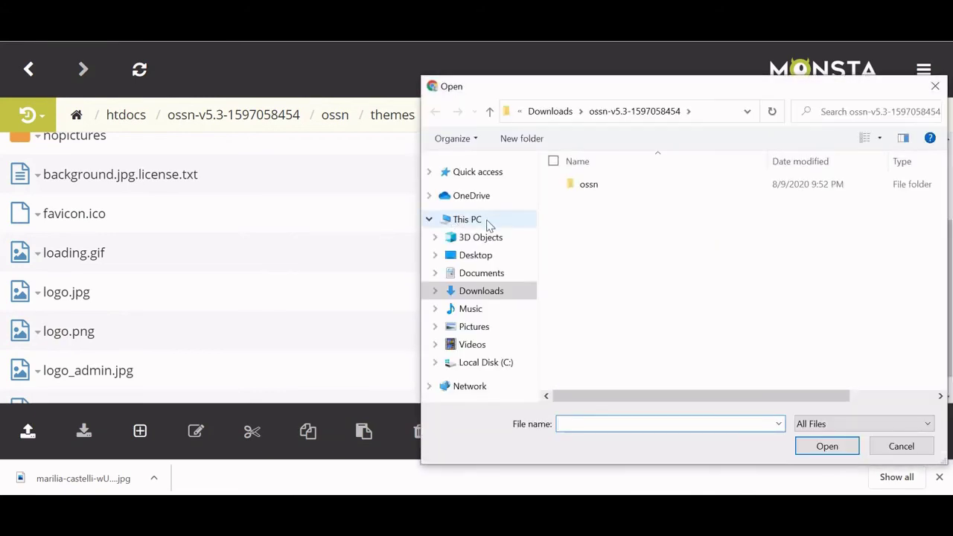
click(484, 238)
double_click(592, 212)
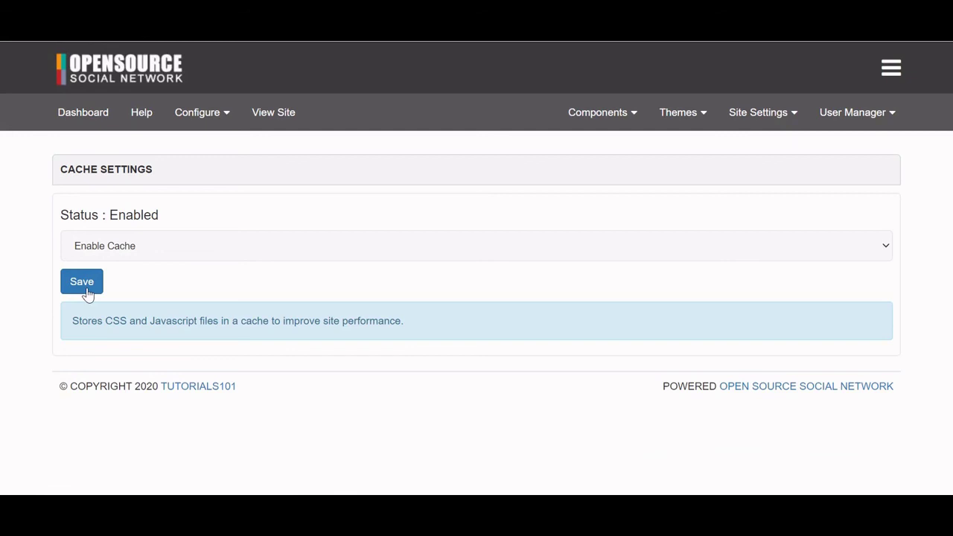
Flush the cache, open the live site in a new tab, and log out to see the login page.
click(86, 287)
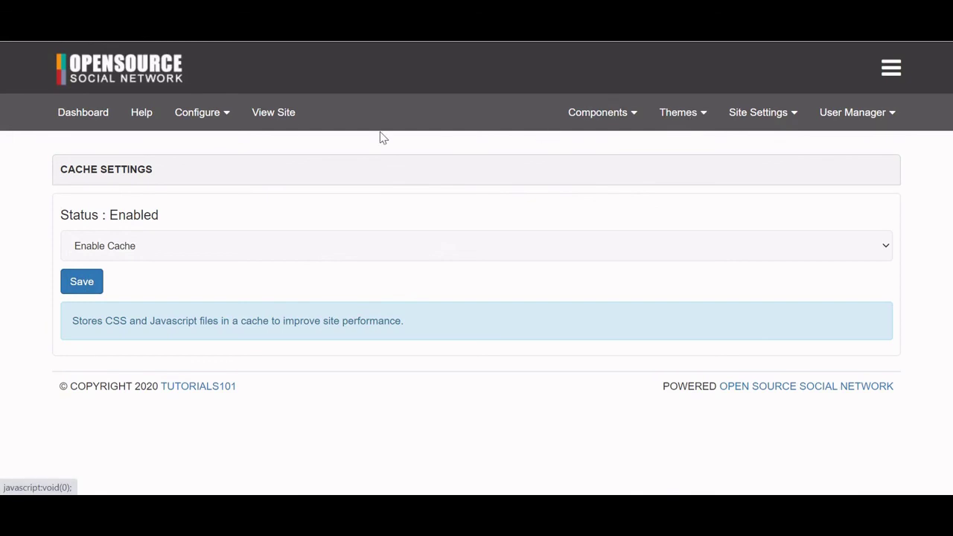
right_click(282, 114)
click(296, 125)
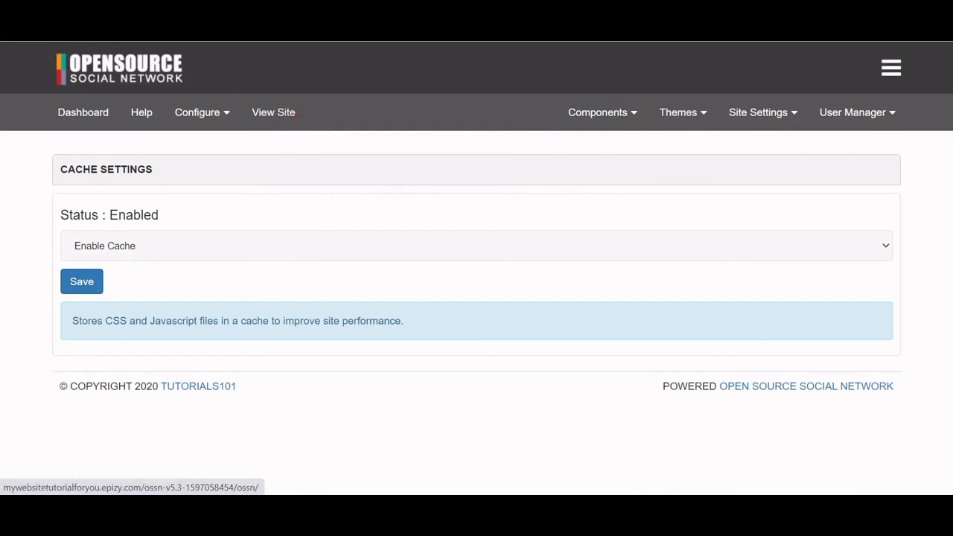
key(ctrl+Tab)
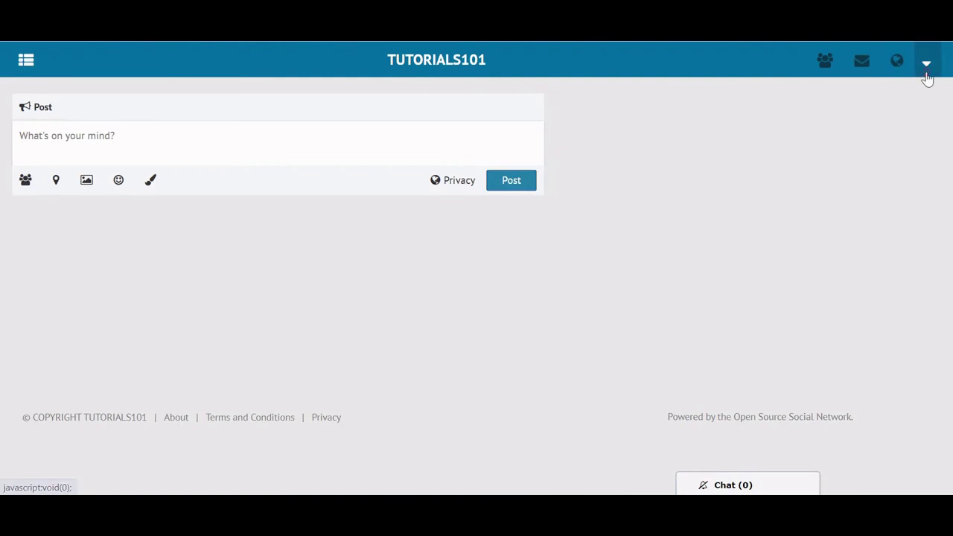
click(928, 74)
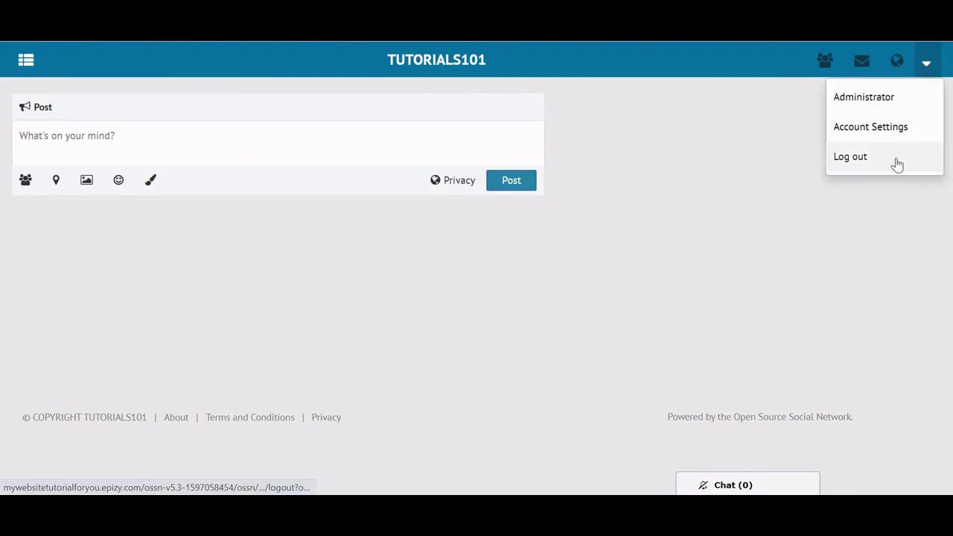
click(898, 162)
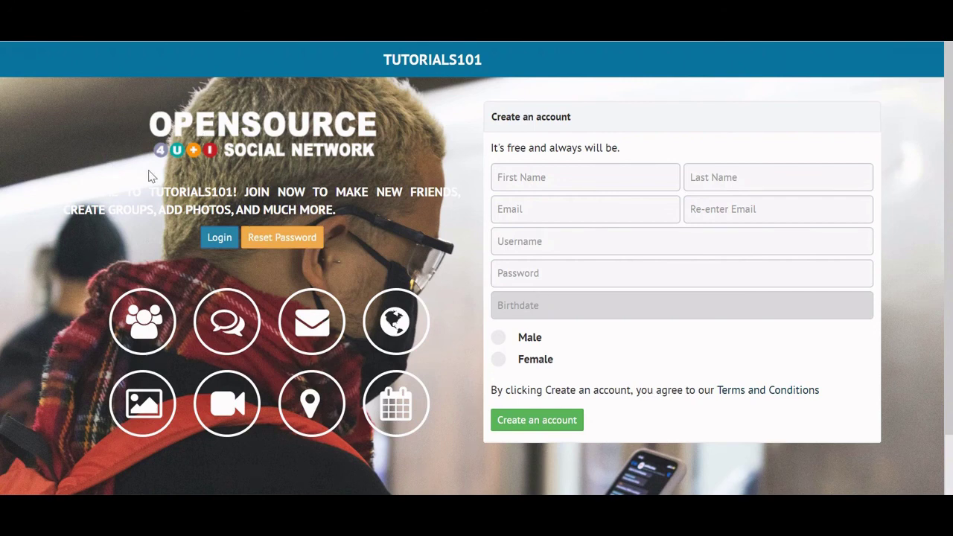
Highlight and deselect the WELCOME text, then check the open File Explorer windows in the taskbar.
drag(66, 195, 108, 179)
click(108, 179)
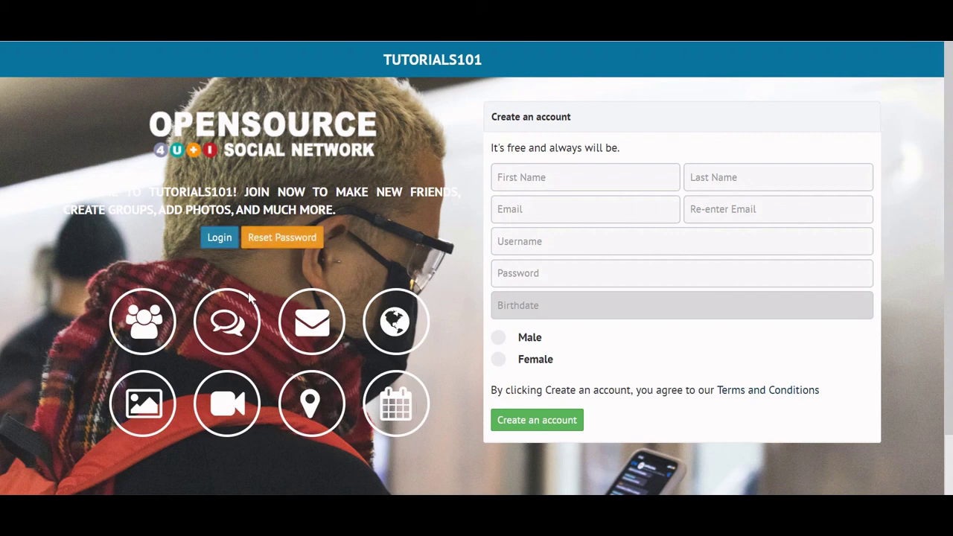
click(424, 522)
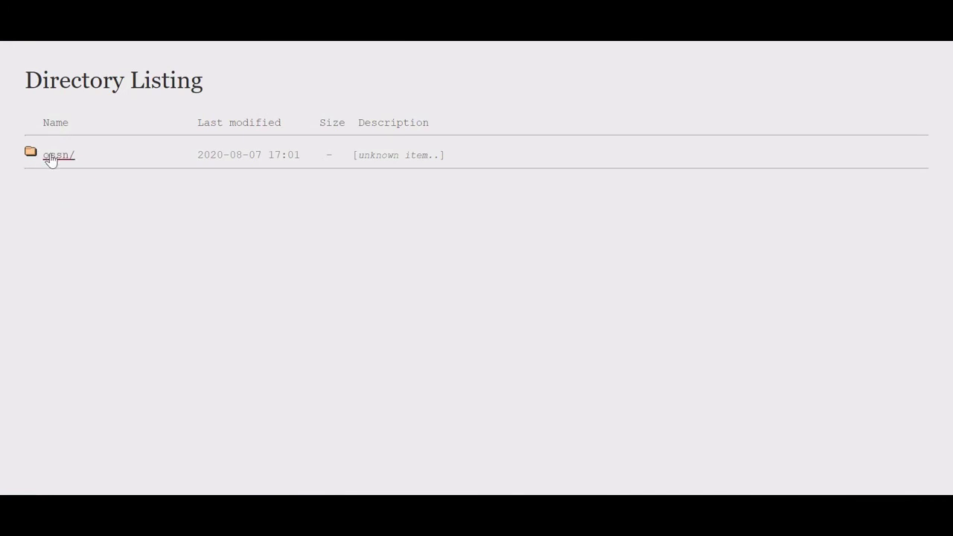
Open the ossn folder and reload the failing HTTP 500 page twice.
click(52, 157)
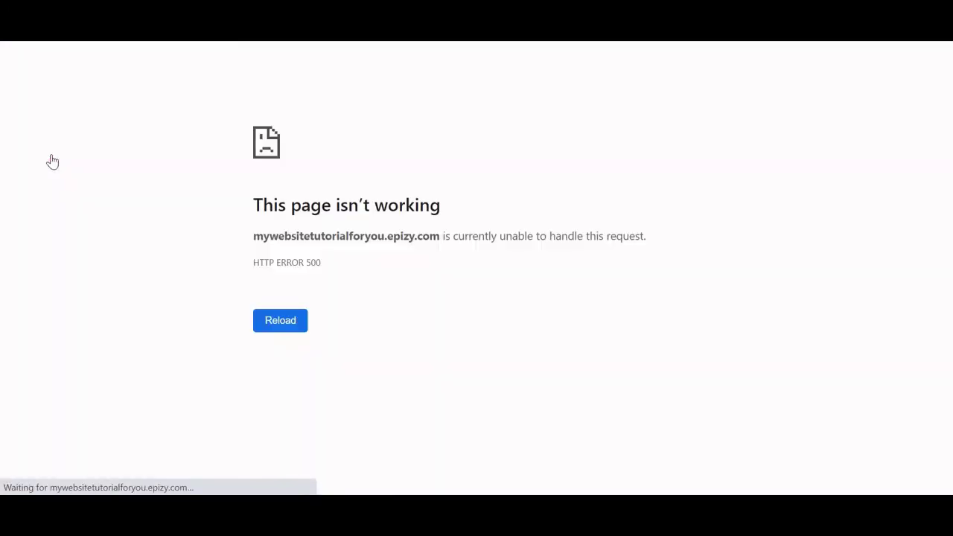
click(280, 321)
click(277, 322)
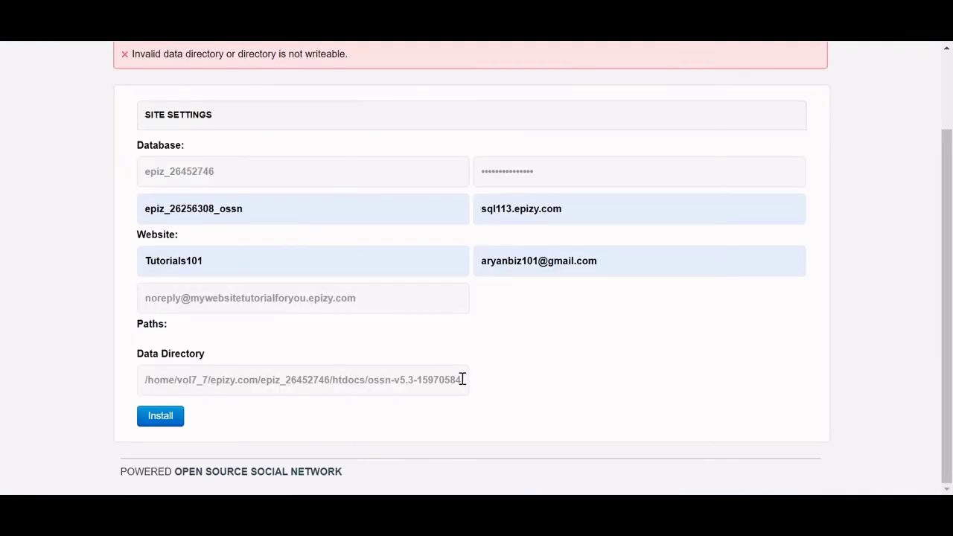
Append /ossn/ to the Data Directory path and resubmit the installation.
click(462, 379)
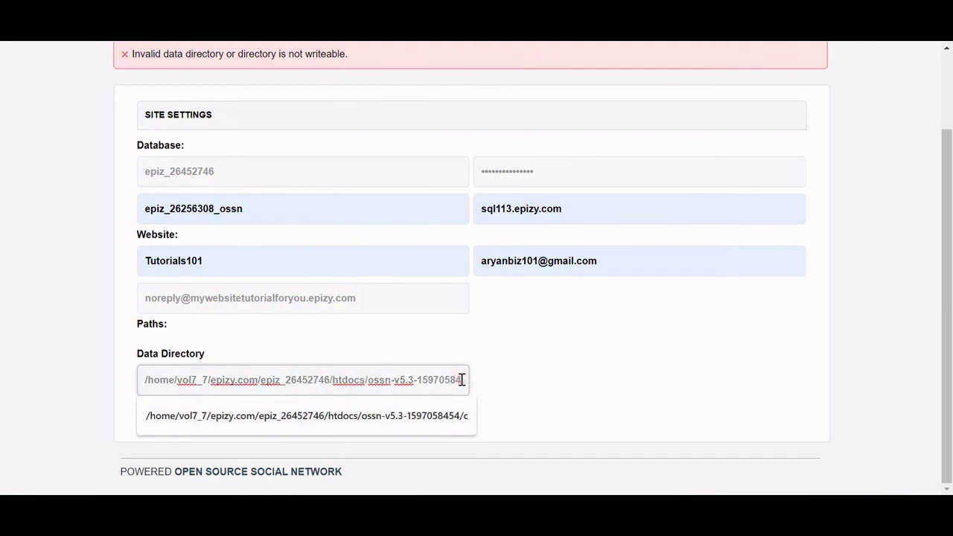
click(462, 380)
text(/ossn/)
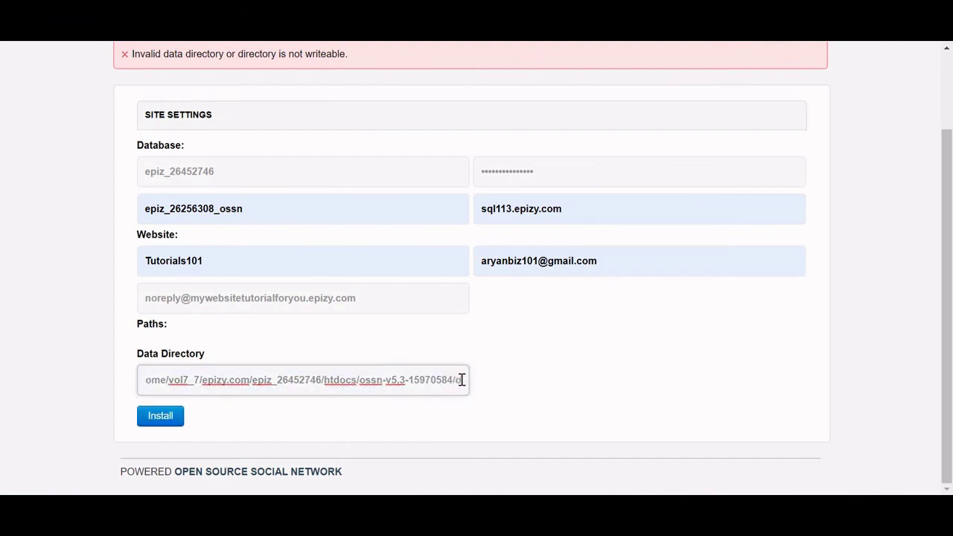
click(154, 423)
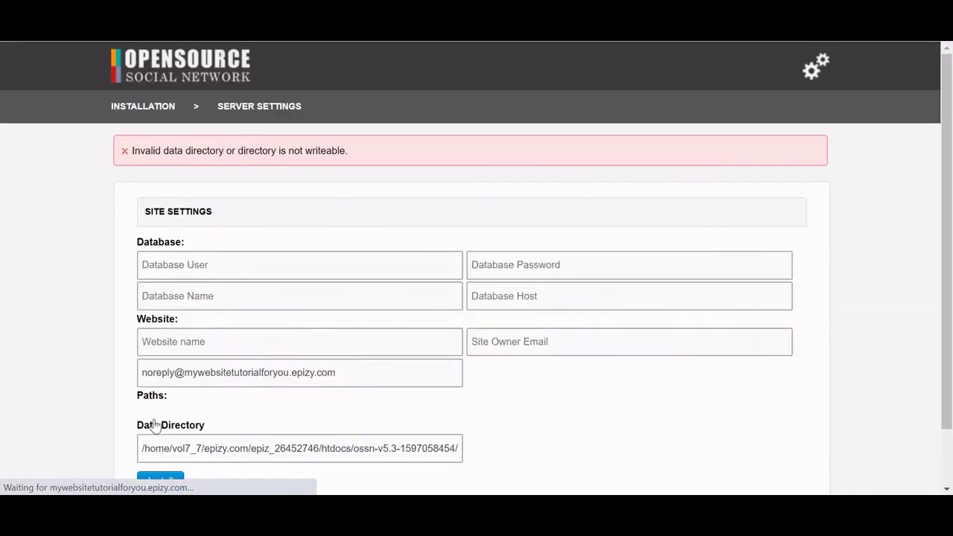